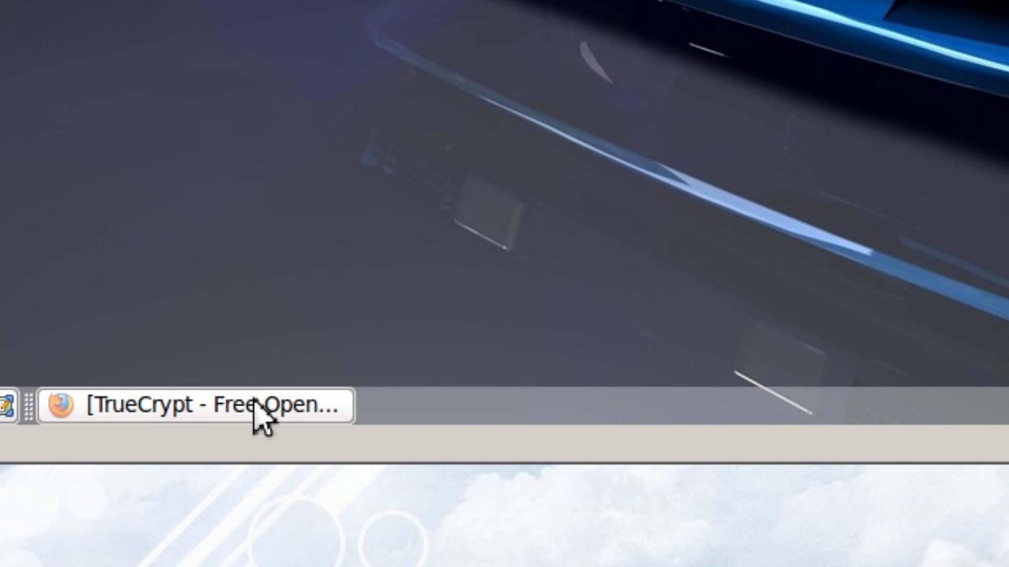
# - Keep the Standard - 32-bit (x86) Linux package on the downloads page, then minimize Firefox
pyautogui.click(260, 411)
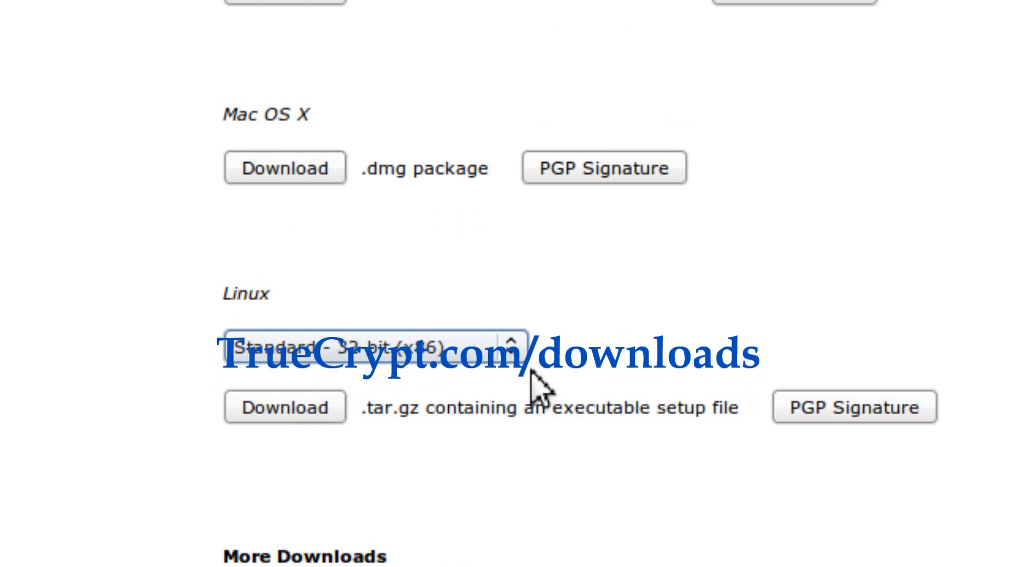
pyautogui.click(522, 352)
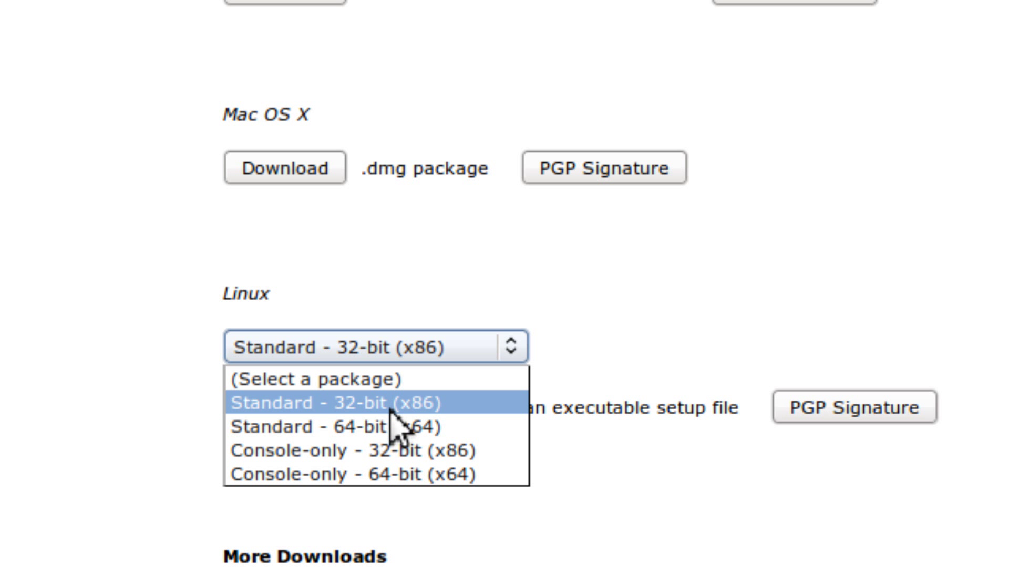
pyautogui.scroll(-1, 393, 412)
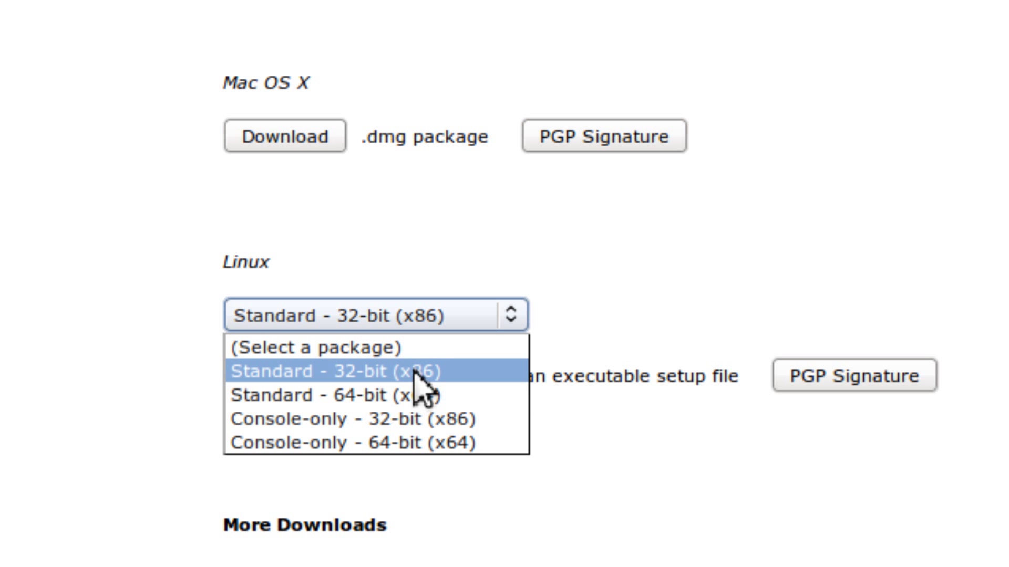
pyautogui.click(699, 296)
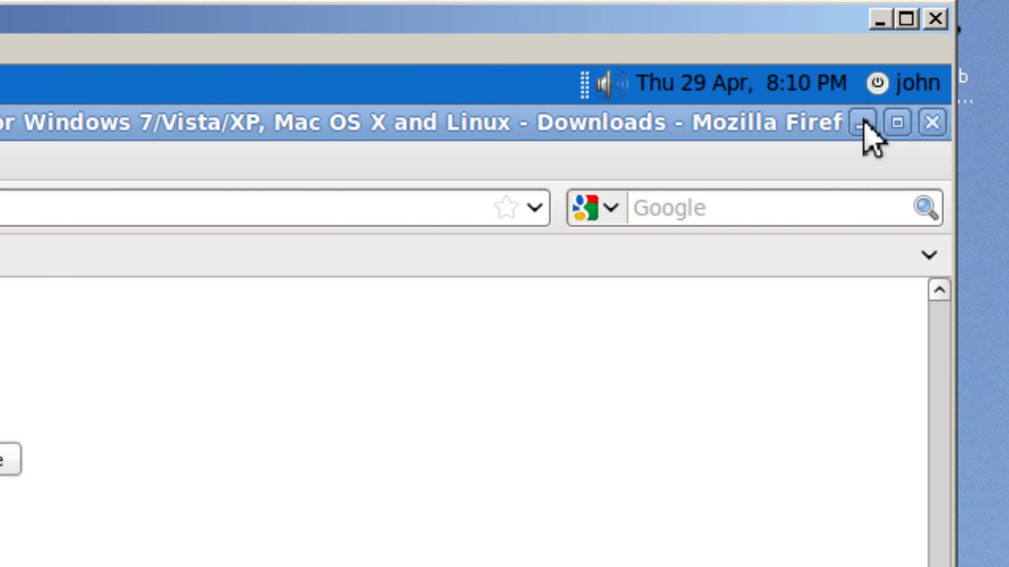
pyautogui.click(862, 124)
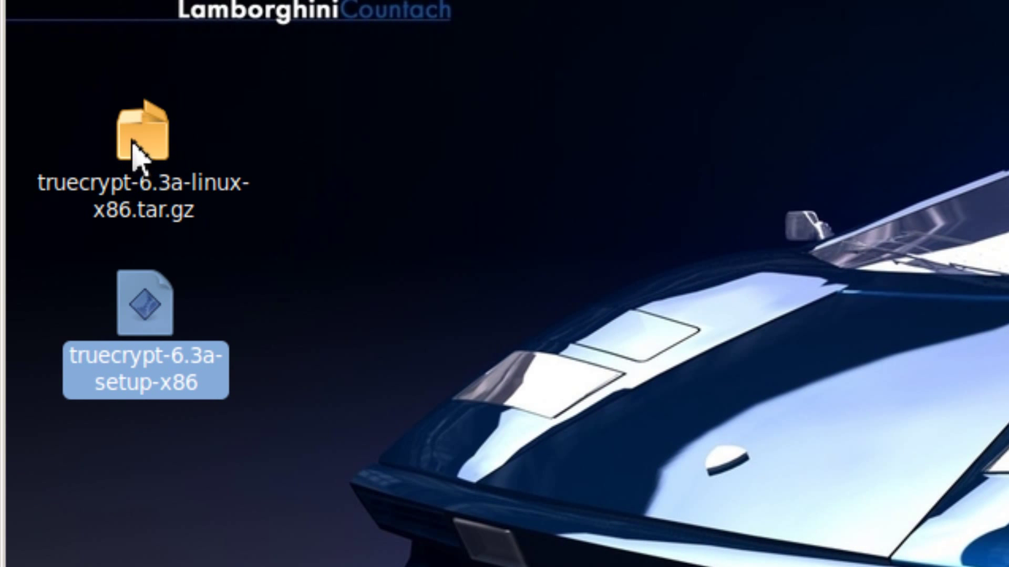
pyautogui.click(157, 155)
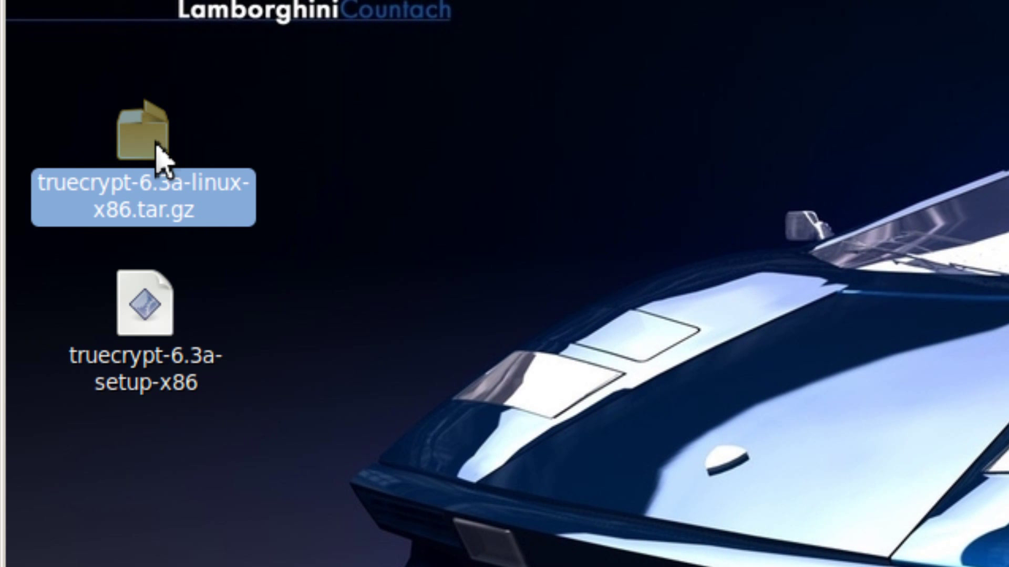
pyautogui.doubleClick(158, 156)
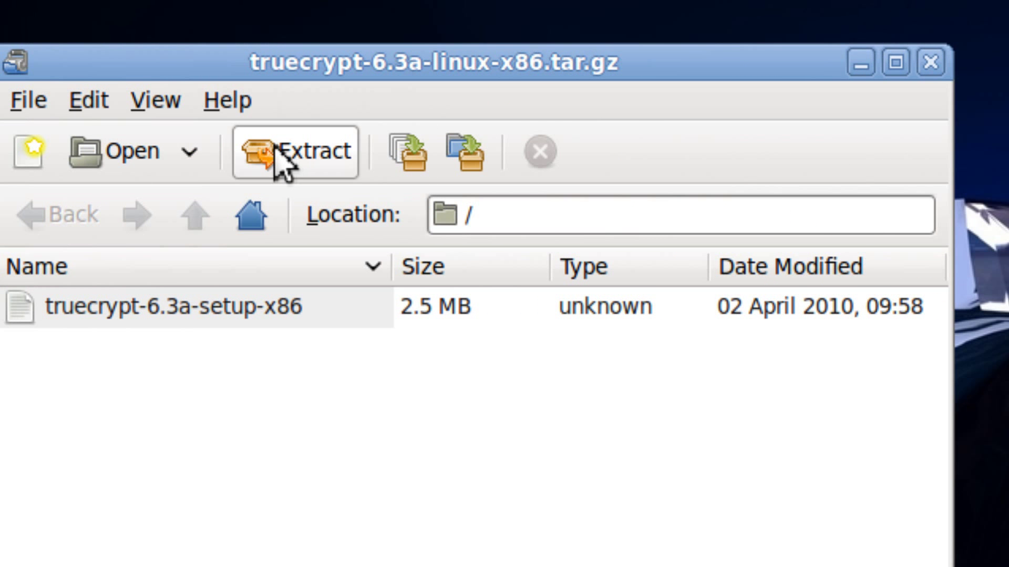
pyautogui.click(722, 92)
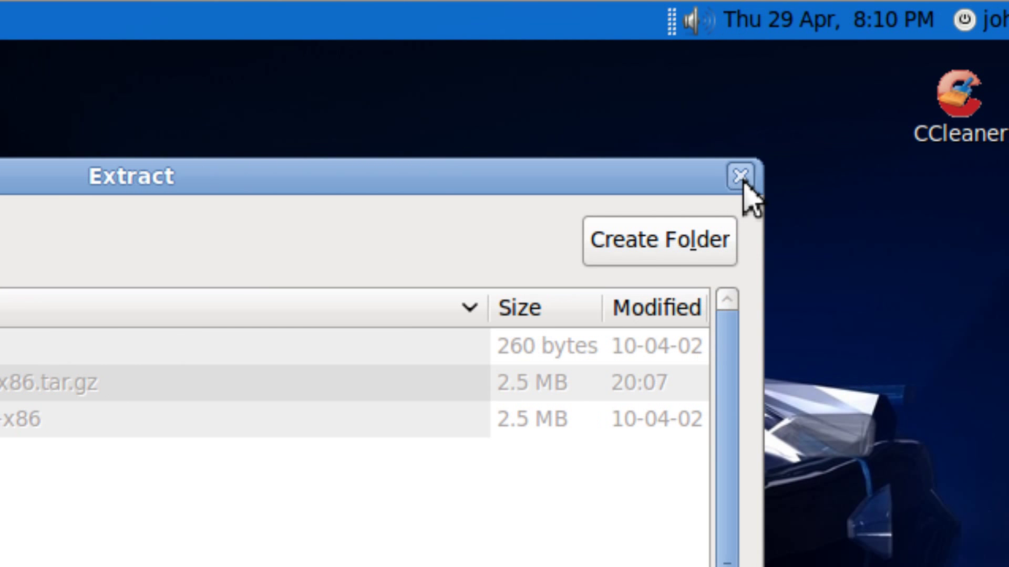
pyautogui.click(742, 179)
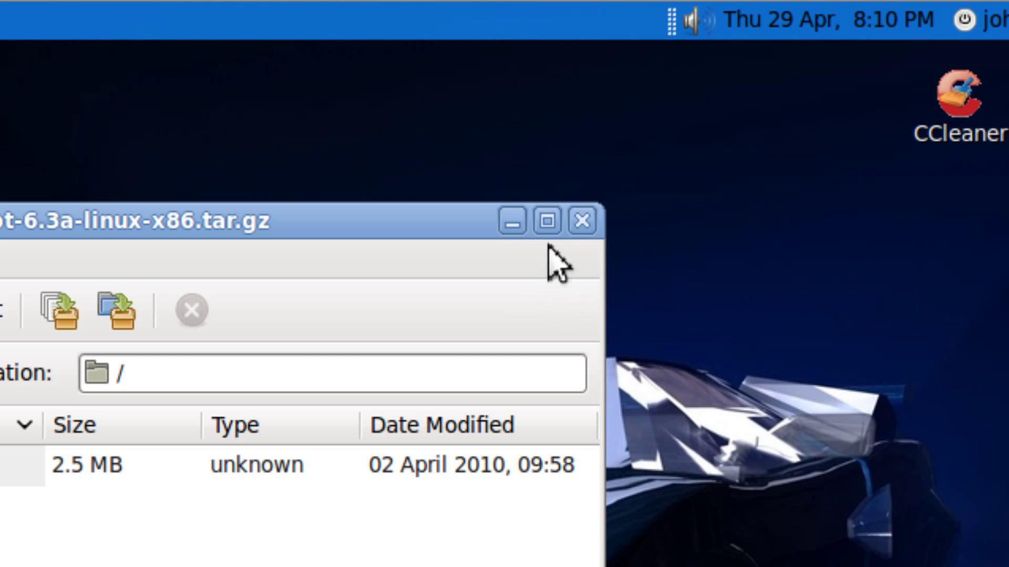
pyautogui.click(582, 221)
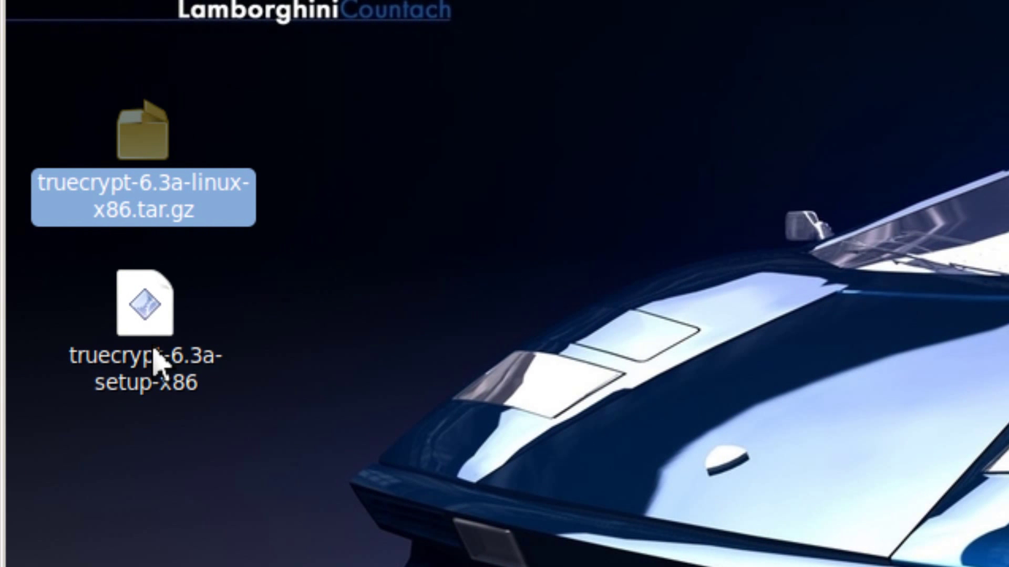
# - Run truecrypt-6.3a-setup-x86 in a terminal to bring up the TrueCrypt 6.3a Setup window
pyautogui.click(157, 362)
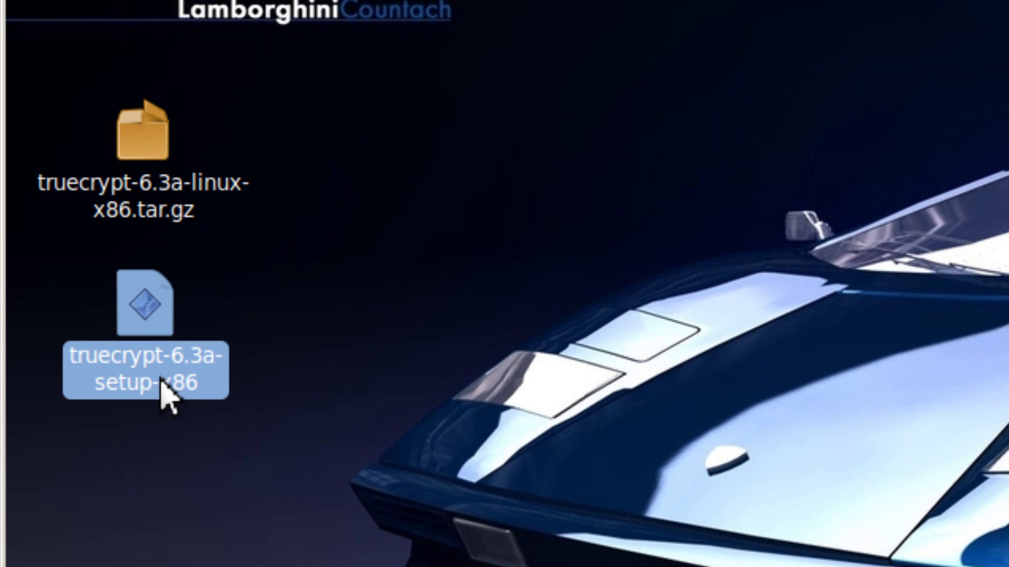
pyautogui.doubleClick(199, 389)
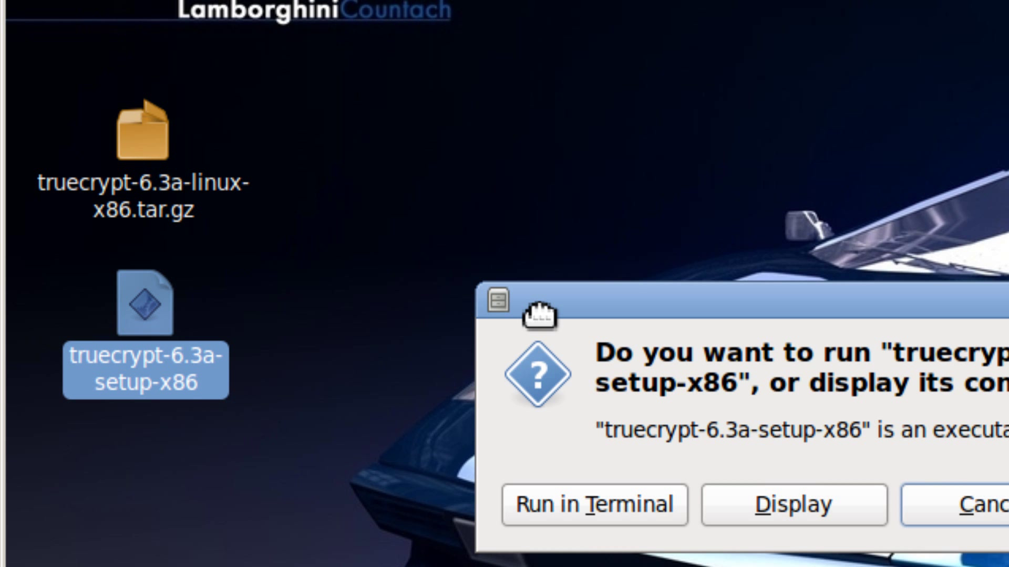
pyautogui.moveTo(540, 315); pyautogui.dragTo(429, 257)
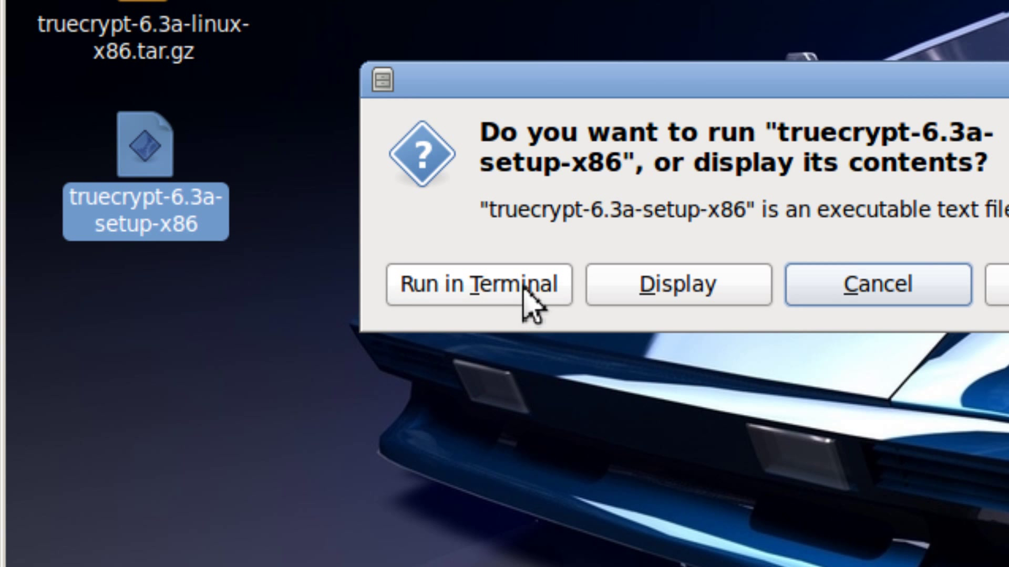
pyautogui.click(526, 420)
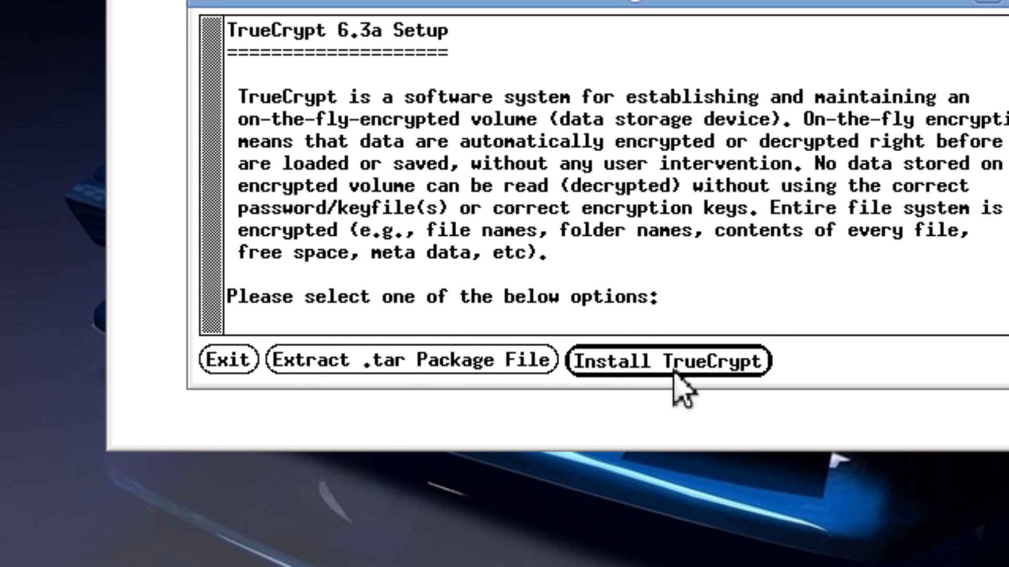
# - Install TrueCrypt, accepting the license and supplying the administrator password, then exit the installer
pyautogui.click(674, 372)
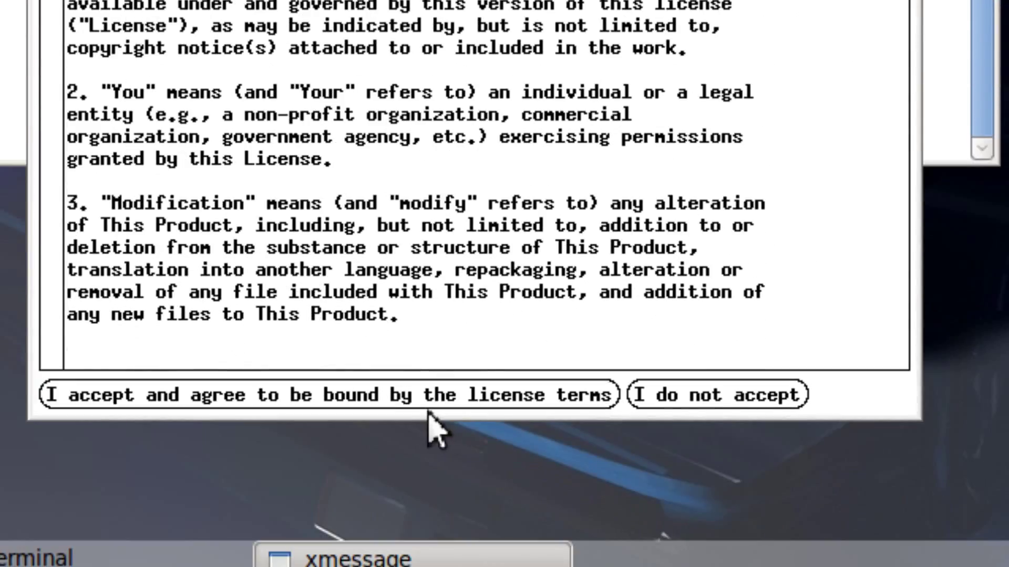
pyautogui.click(428, 402)
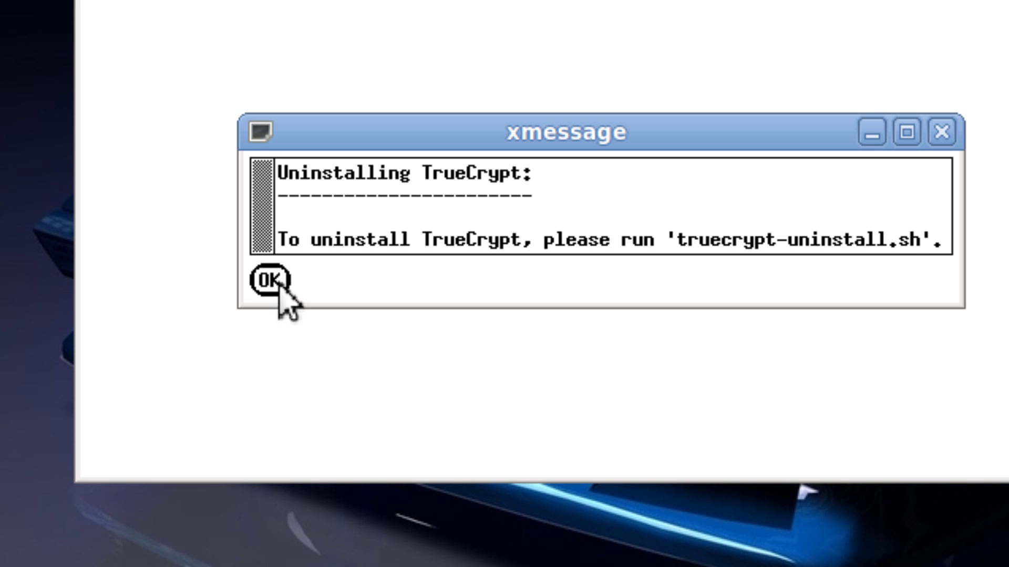
pyautogui.click(280, 286)
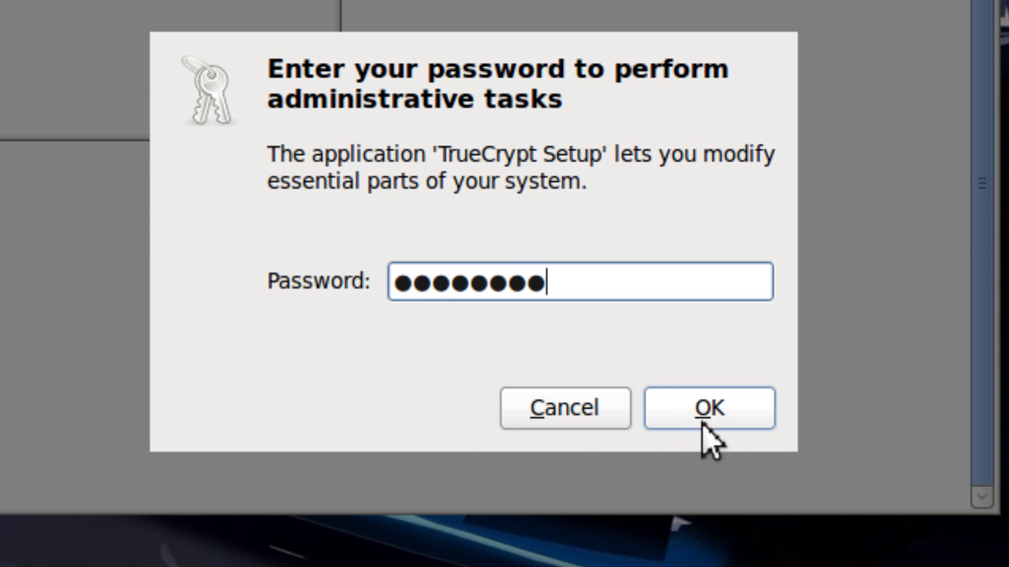
pyautogui.click(701, 517)
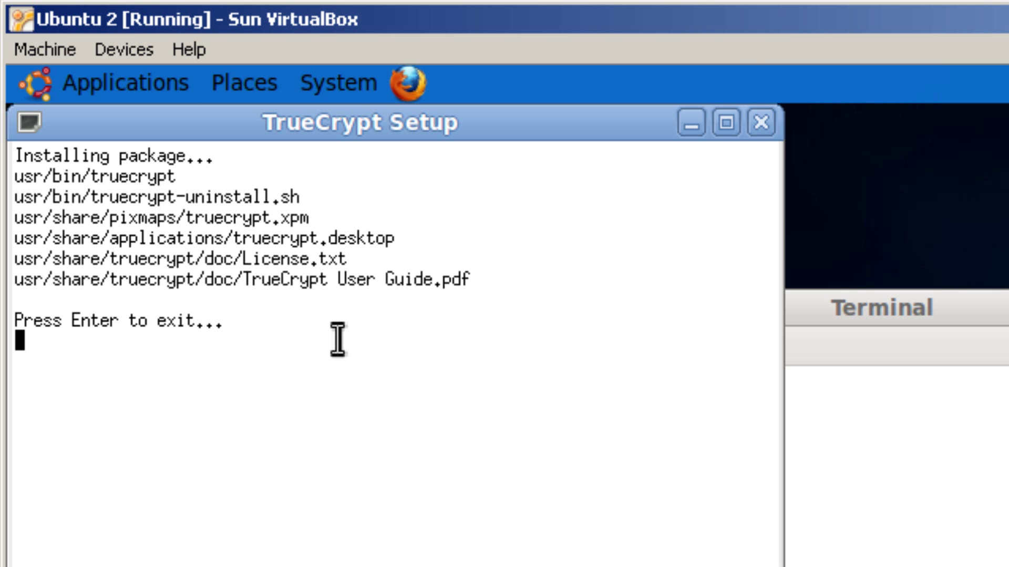
pyautogui.press('Return')
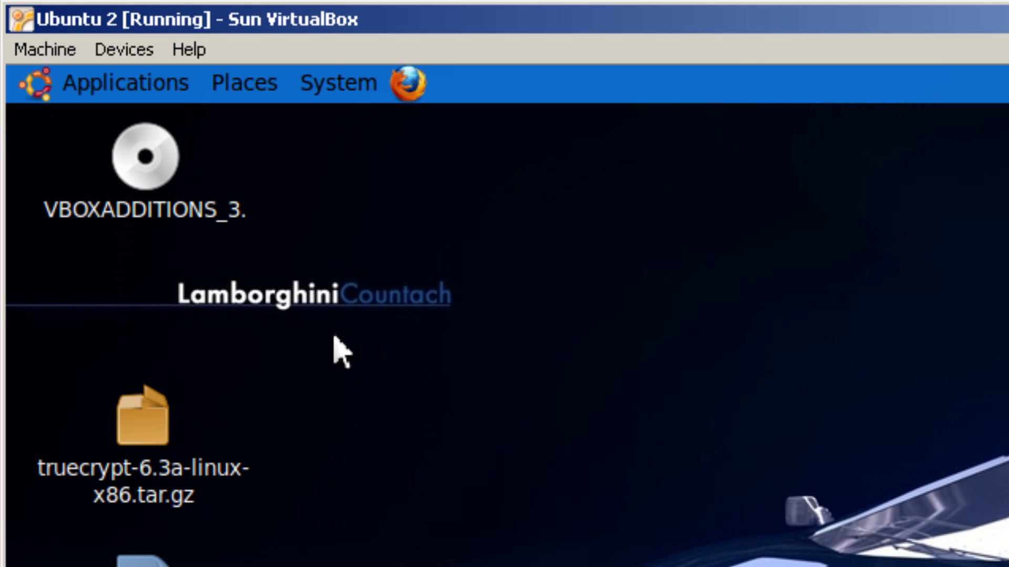
# - Launch TrueCrypt from Applications > Accessories and start Create Volume
pyautogui.click(163, 99)
pyautogui.moveTo(163, 127)
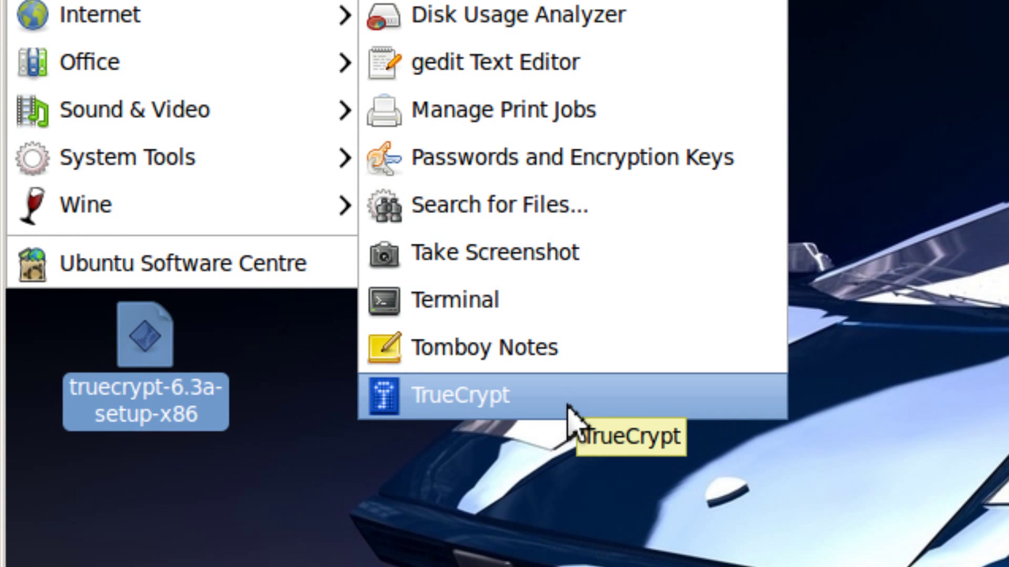
pyautogui.click(568, 407)
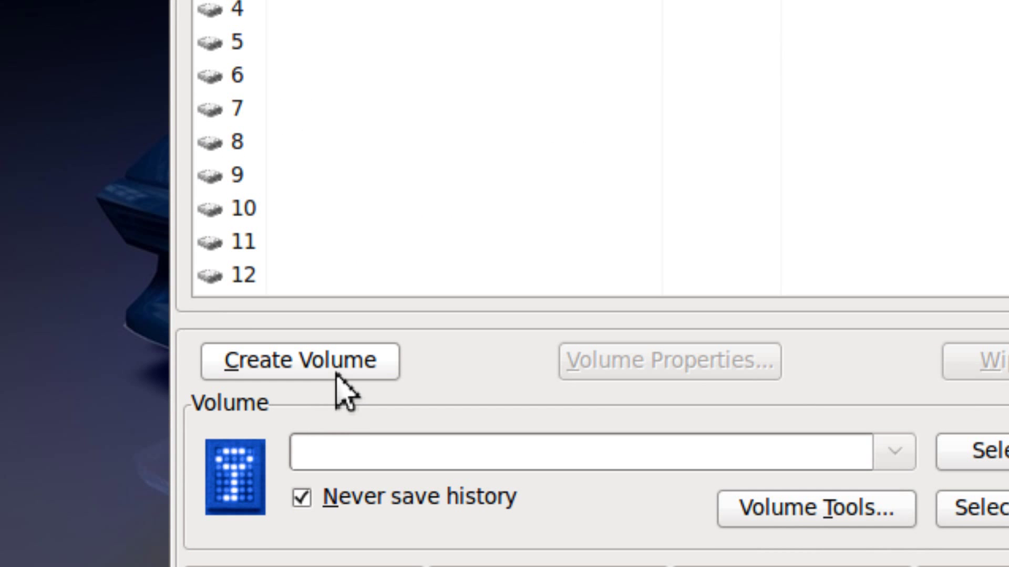
pyautogui.click(337, 375)
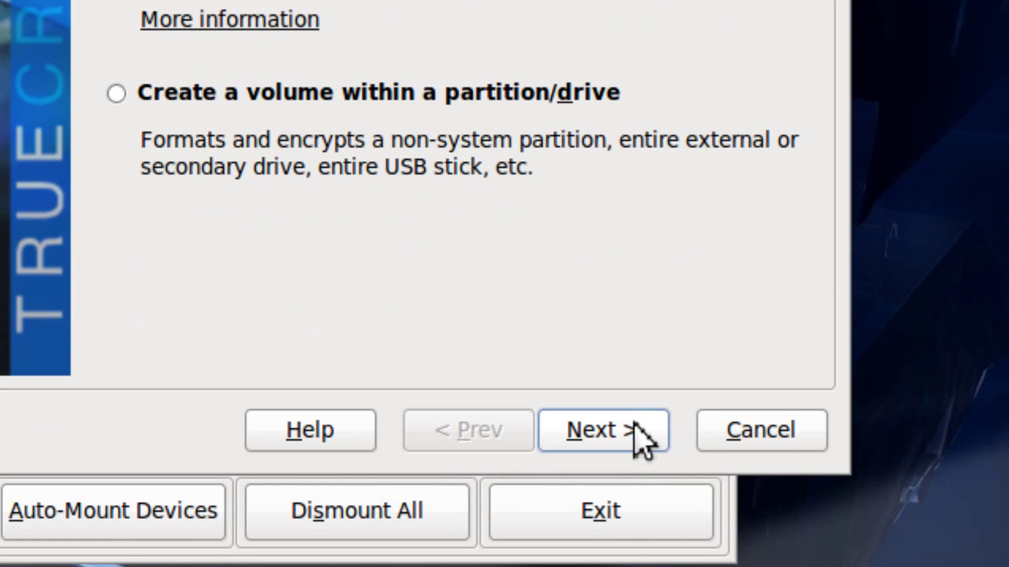
# - Create a standard encrypted file container saved as 't' on the Desktop
pyautogui.click(620, 559)
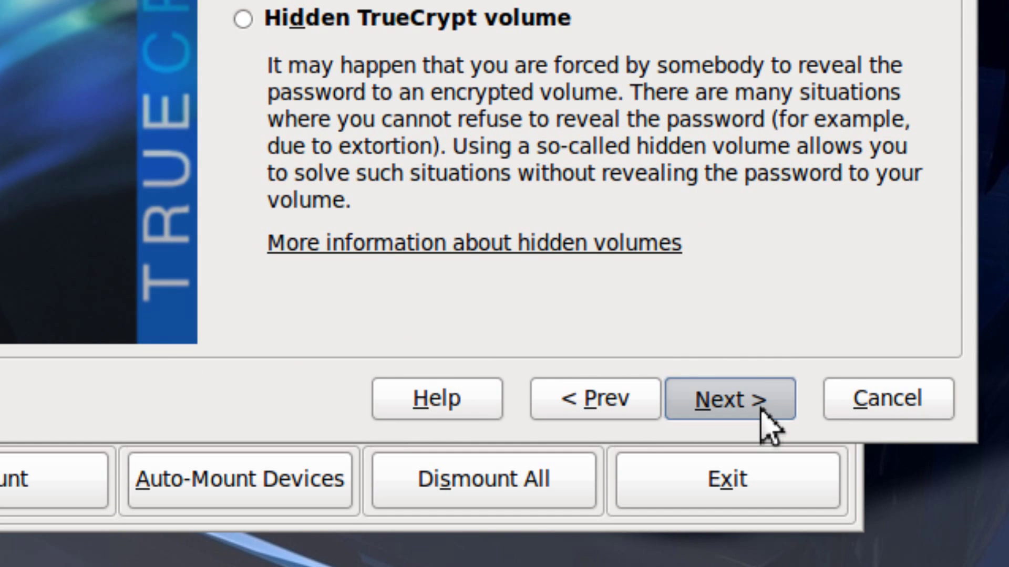
pyautogui.click(764, 415)
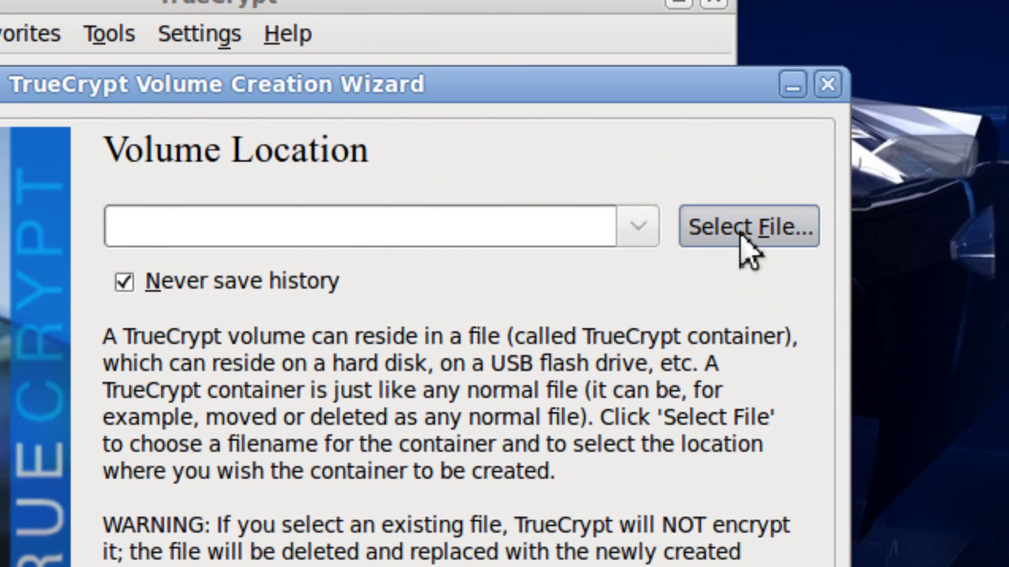
pyautogui.click(741, 234)
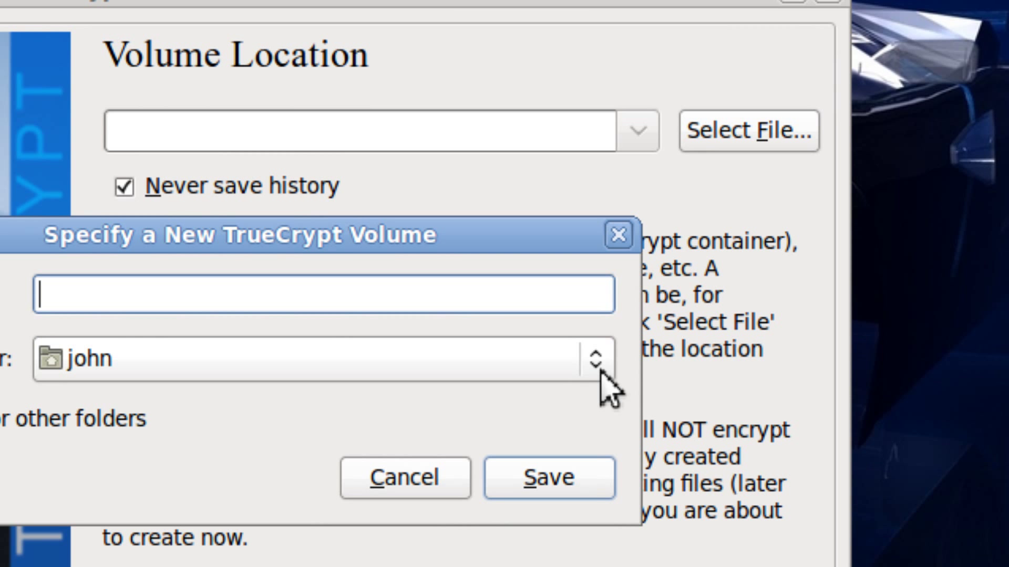
pyautogui.click(600, 370)
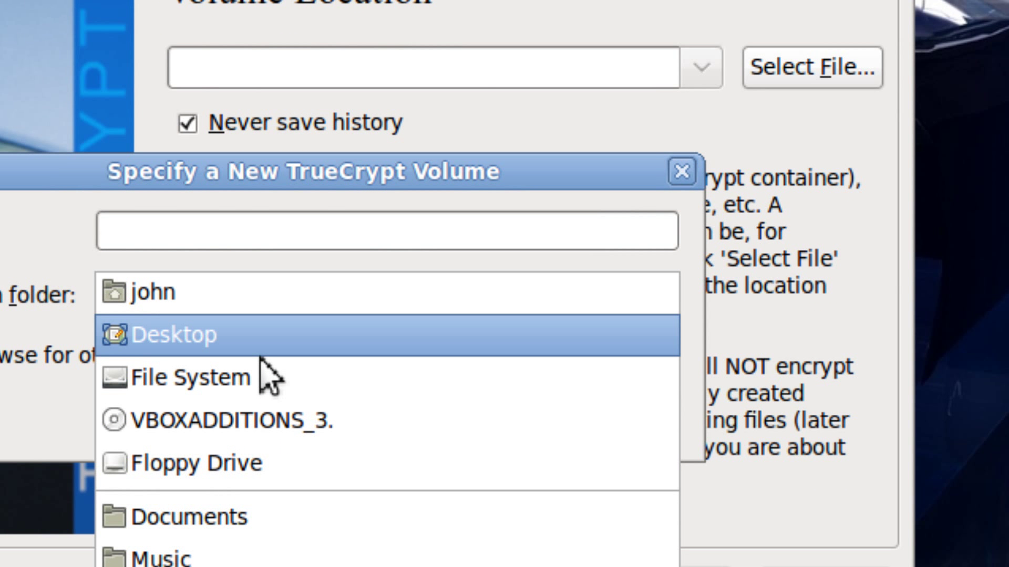
pyautogui.click(261, 356)
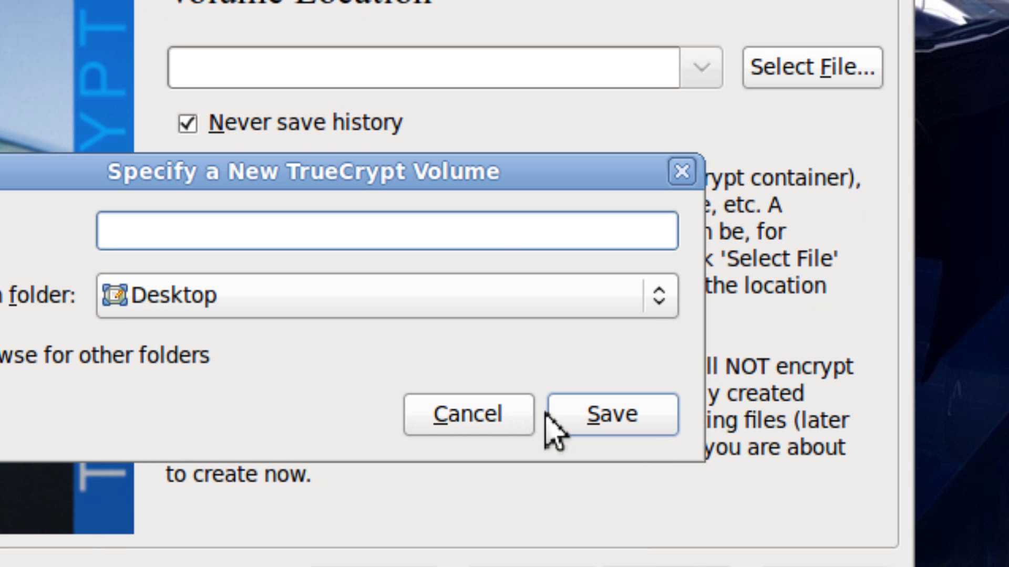
pyautogui.click(601, 420)
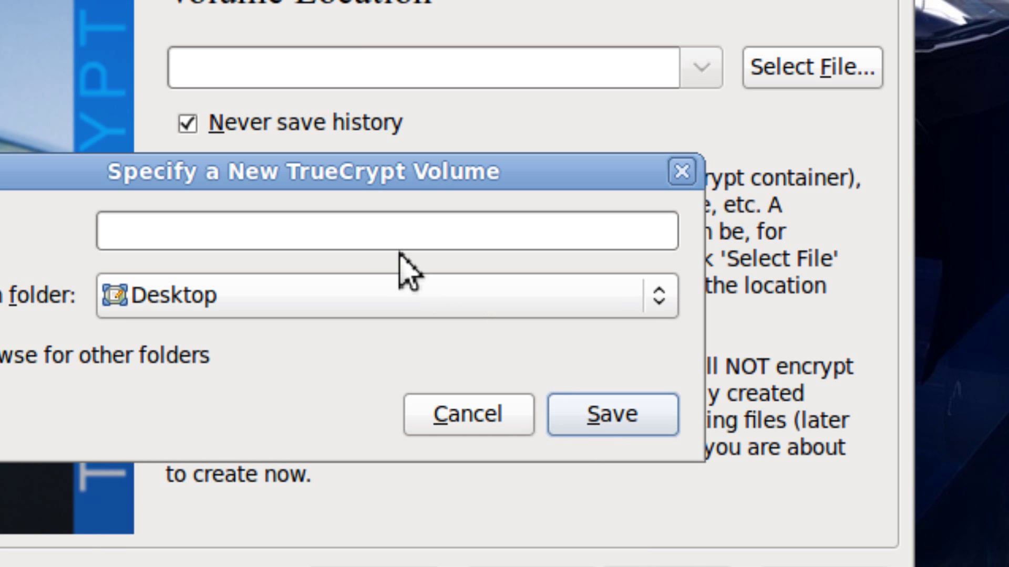
pyautogui.click(374, 235)
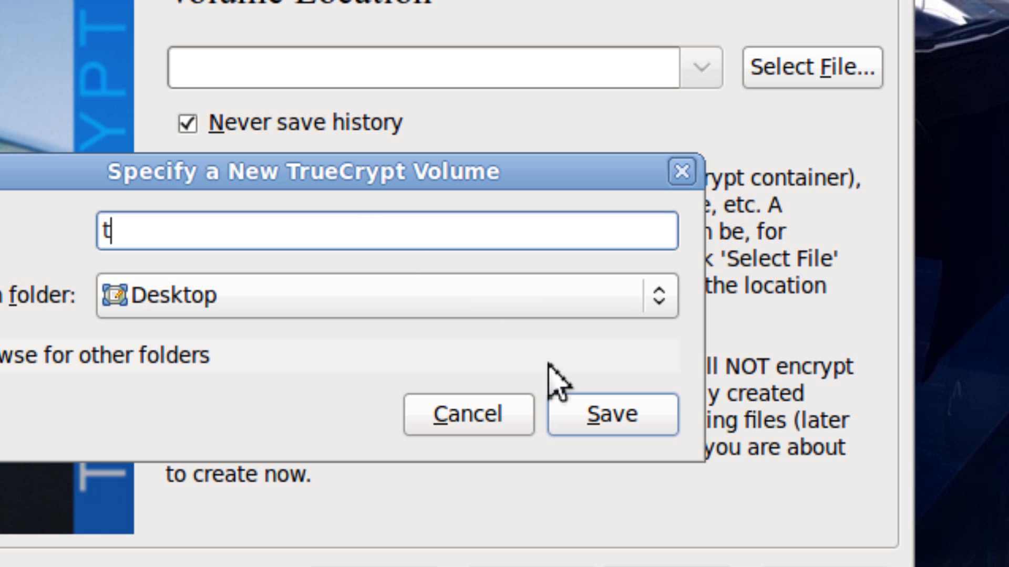
pyautogui.click(603, 428)
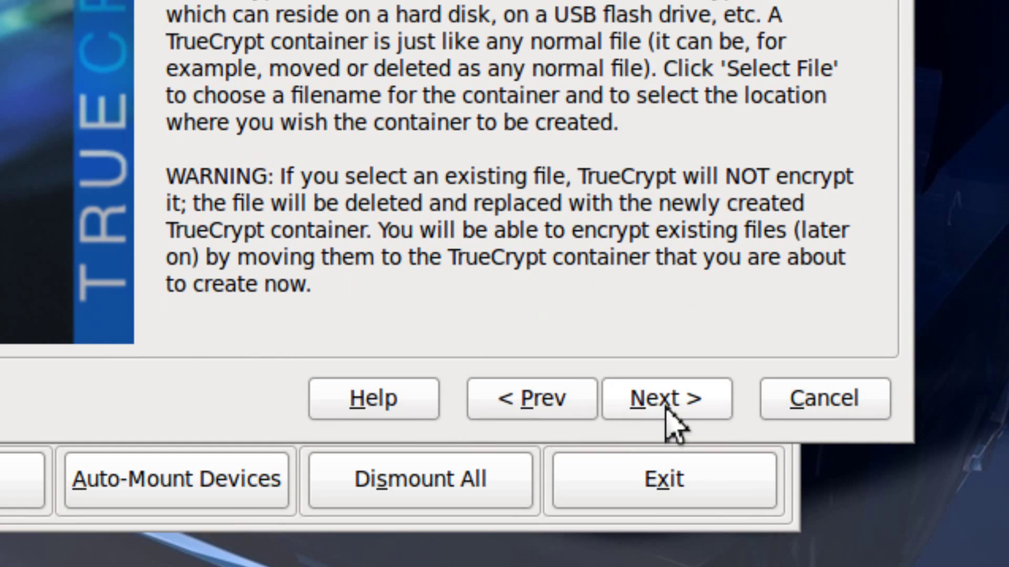
pyautogui.click(668, 415)
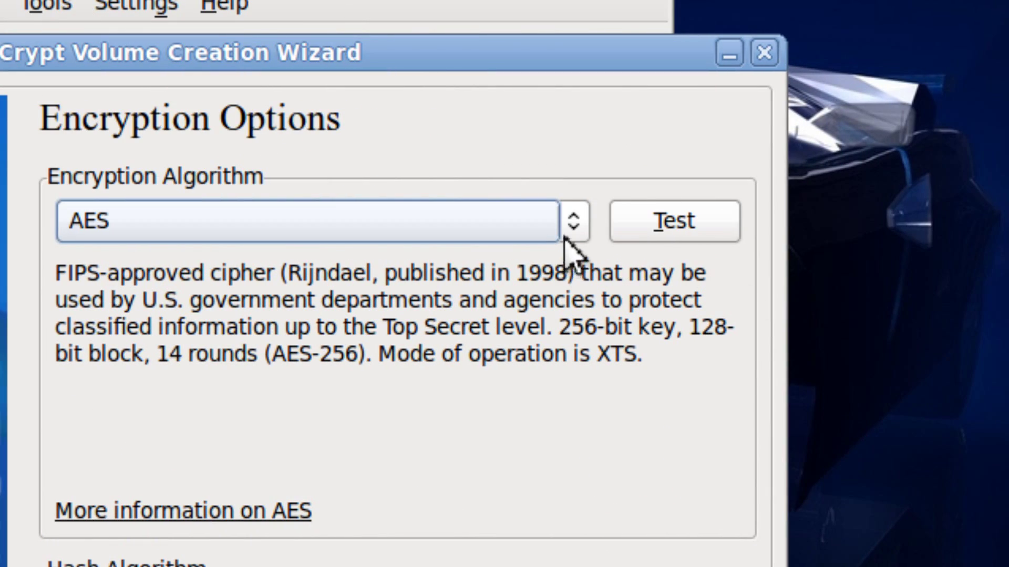
# - Keep AES encryption with the RIPEMD-160 hash and continue to the Volume Size page
pyautogui.click(578, 232)
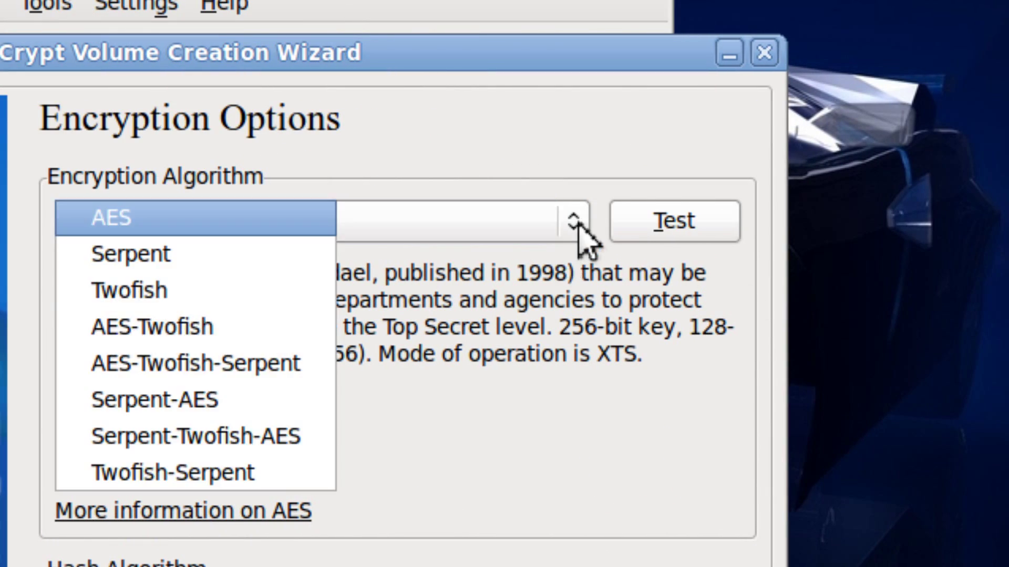
pyautogui.click(578, 231)
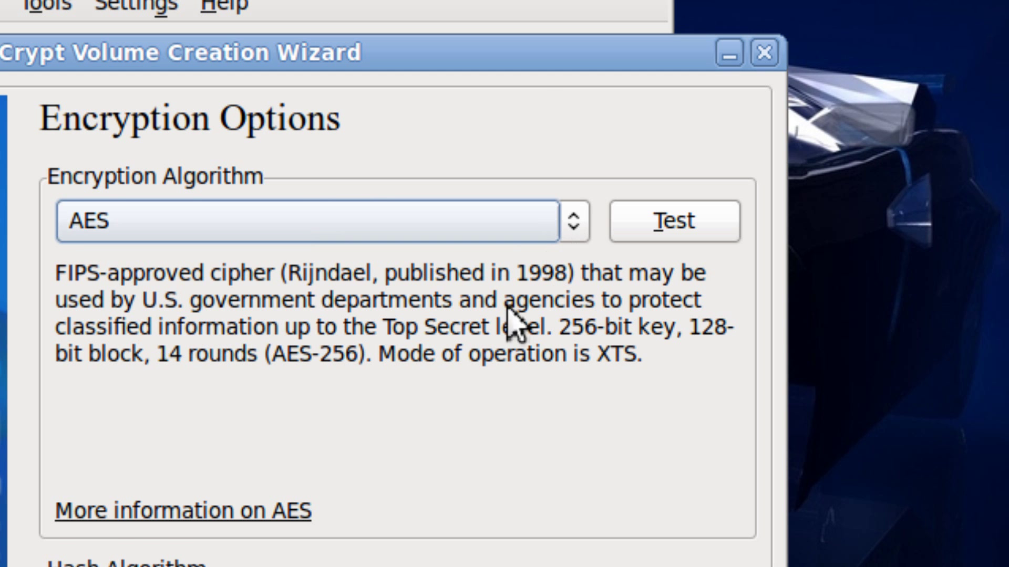
pyautogui.click(390, 362)
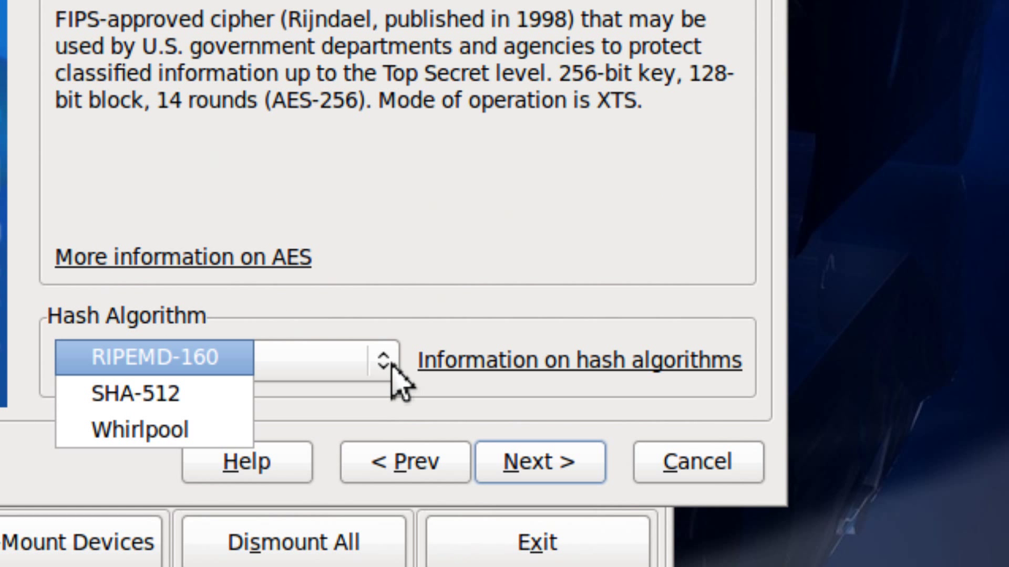
pyautogui.click(391, 363)
pyautogui.click(549, 469)
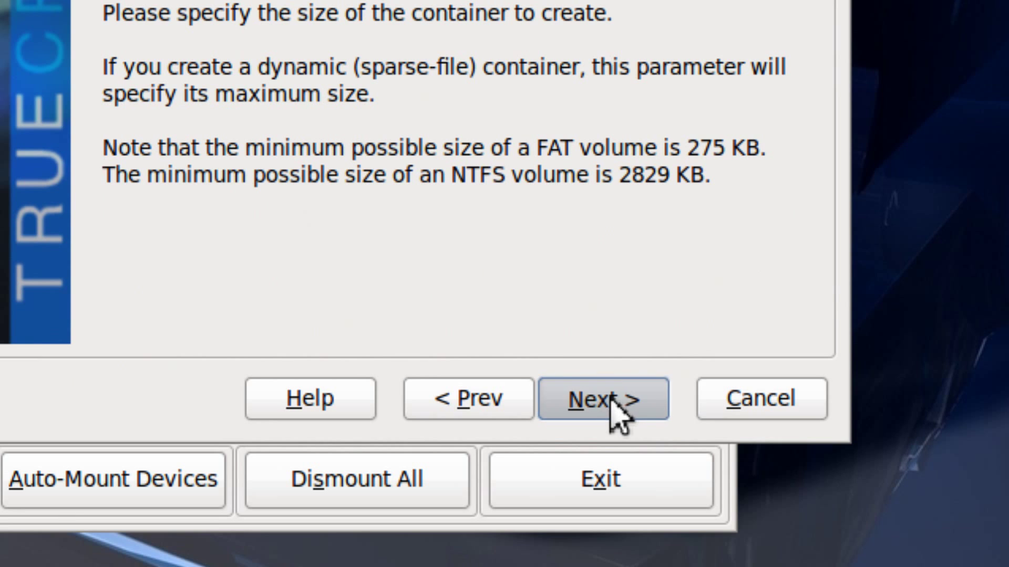
# - Enter and confirm a short volume password with Display password on, accepting the warning
pyautogui.click(613, 412)
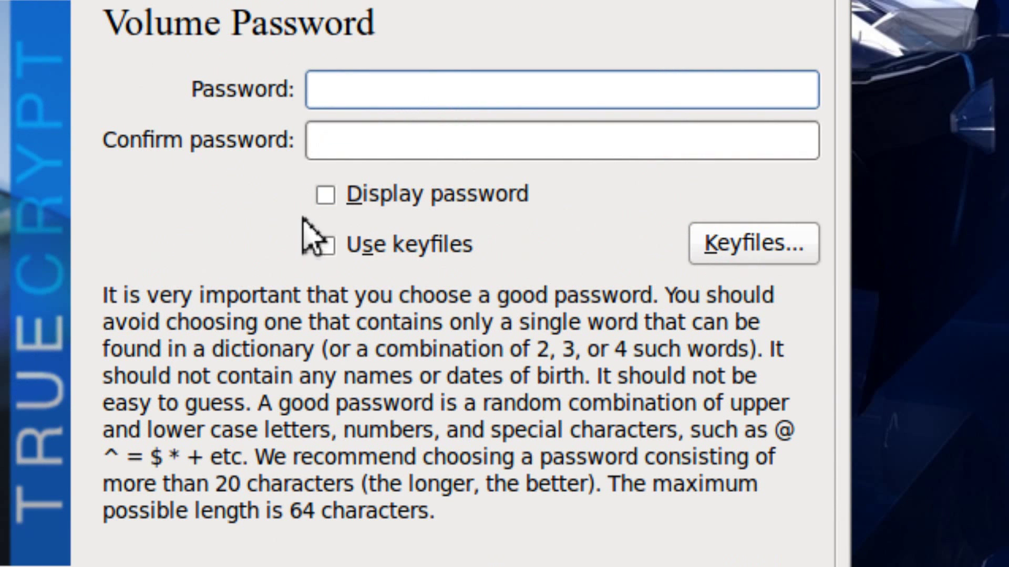
pyautogui.click(326, 196)
pyautogui.click(363, 166)
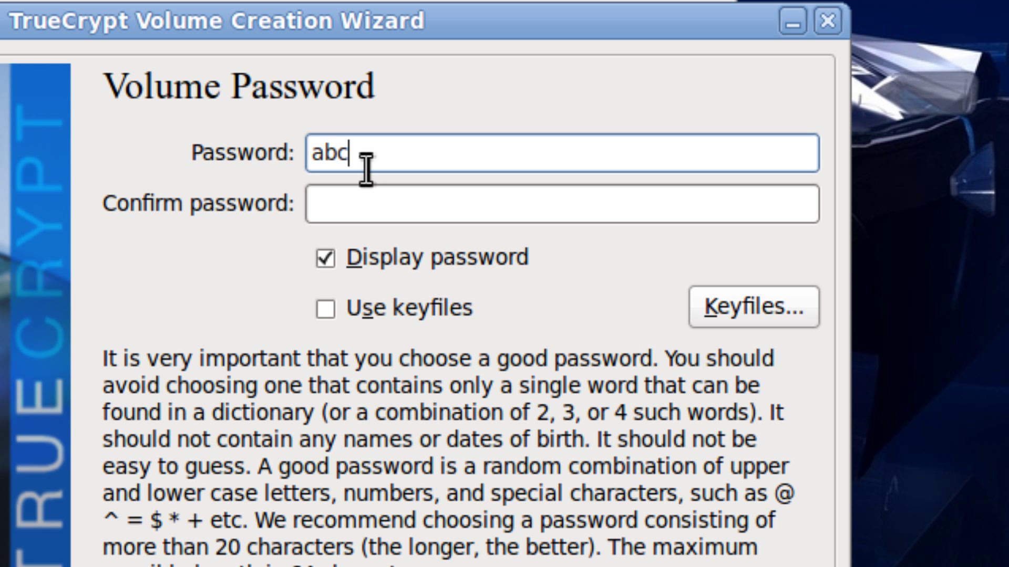
pyautogui.press('Tab')
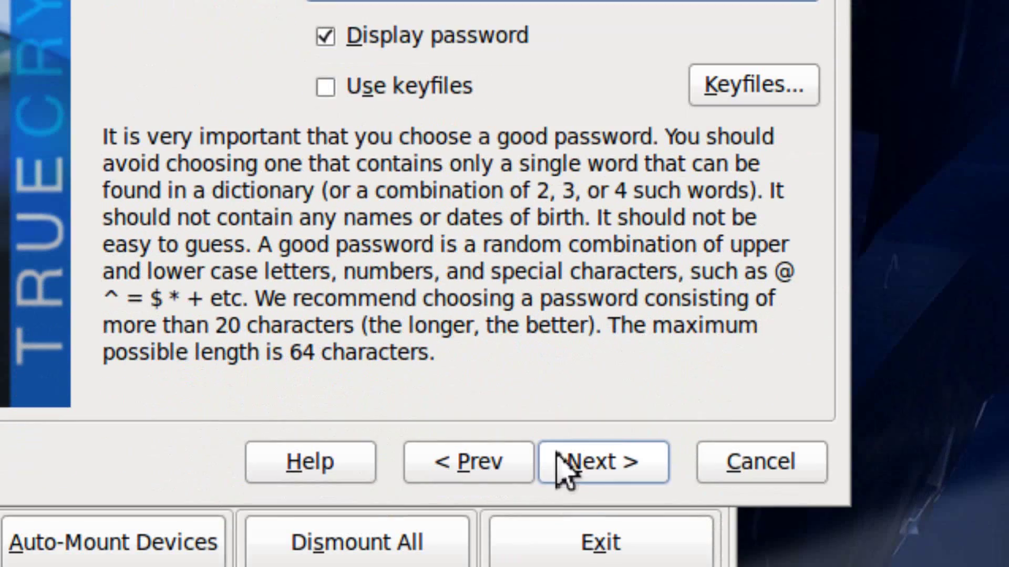
pyautogui.click(607, 423)
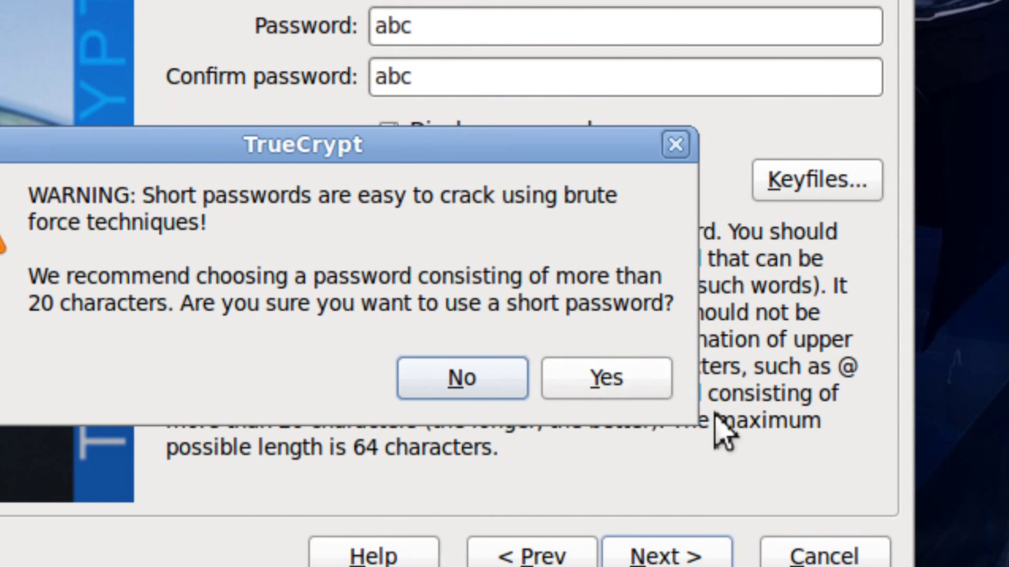
pyautogui.click(588, 379)
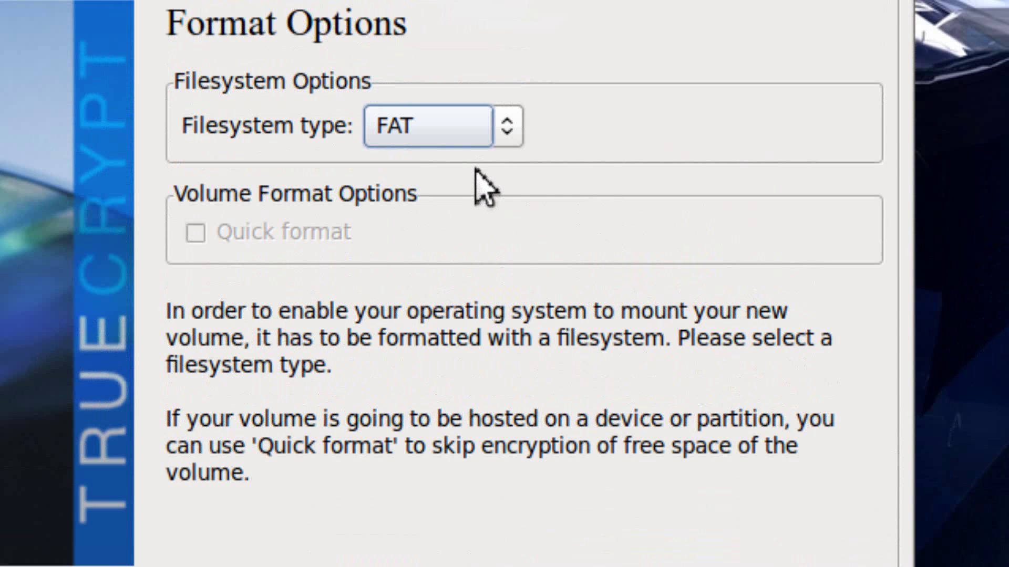
# - Keep FAT as the filesystem type and advance to the Volume Format page
pyautogui.click(511, 137)
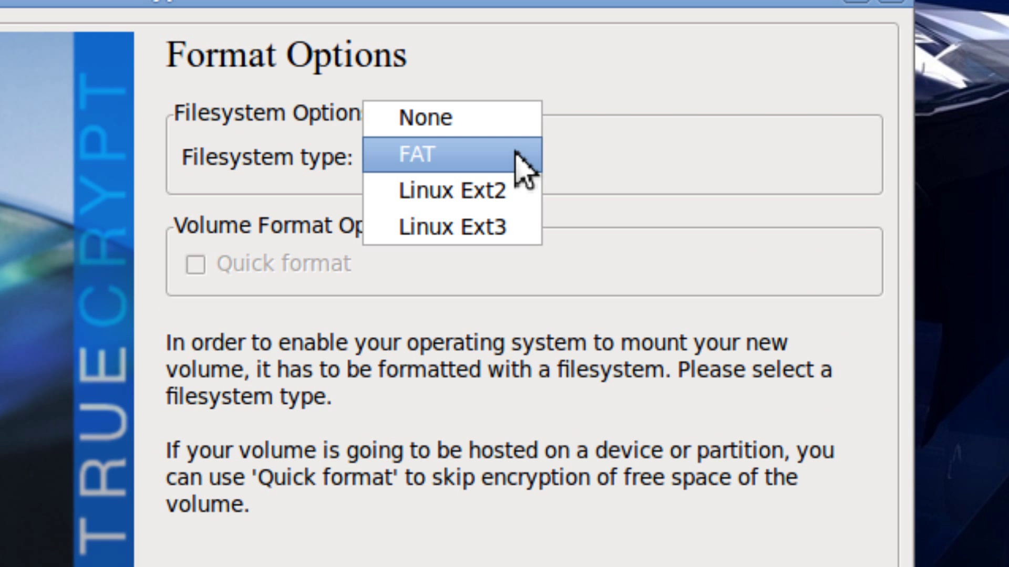
pyautogui.click(520, 163)
pyautogui.click(520, 163)
pyautogui.click(520, 164)
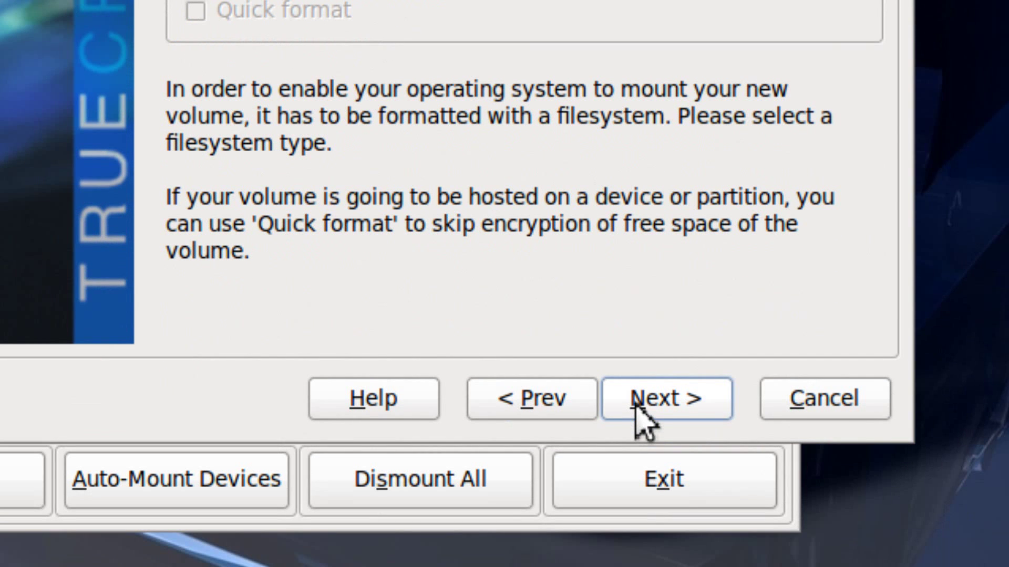
pyautogui.click(667, 413)
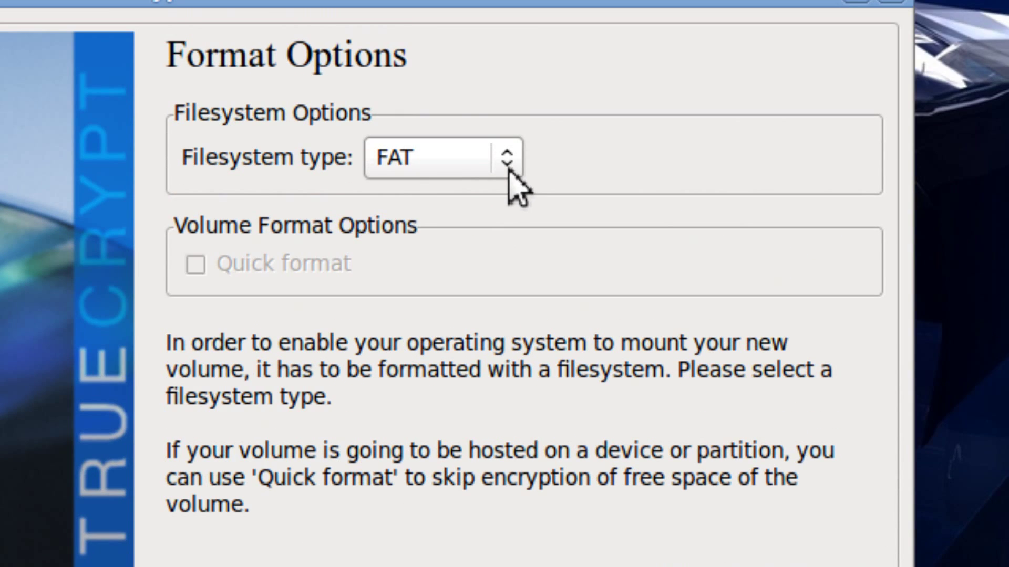
pyautogui.click(508, 138)
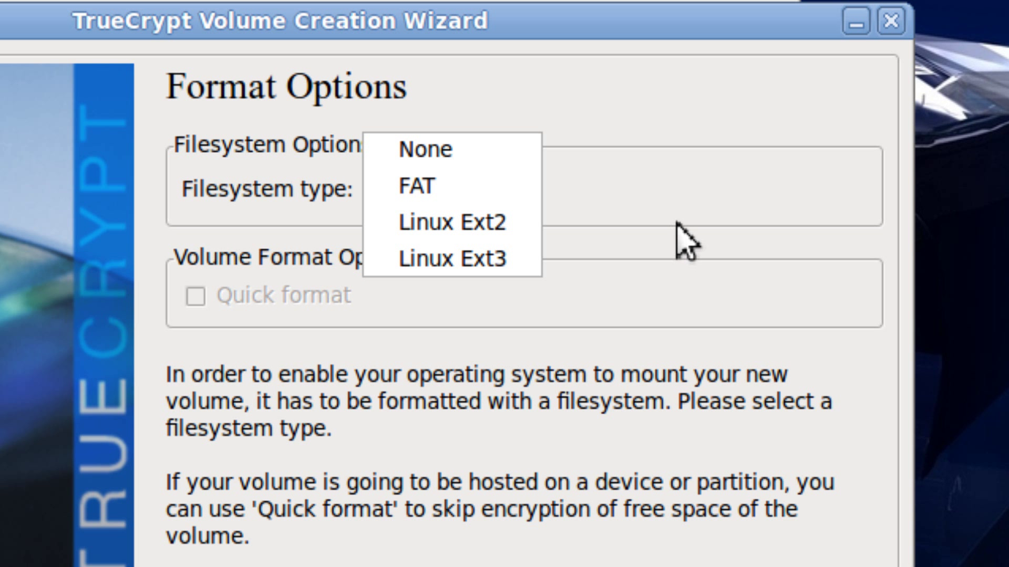
pyautogui.click(508, 194)
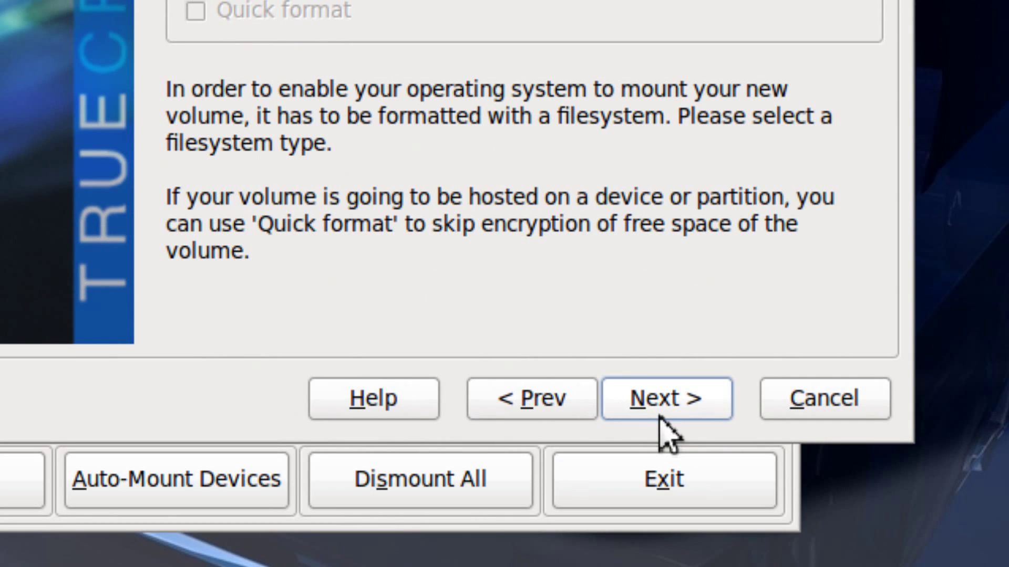
pyautogui.click(662, 410)
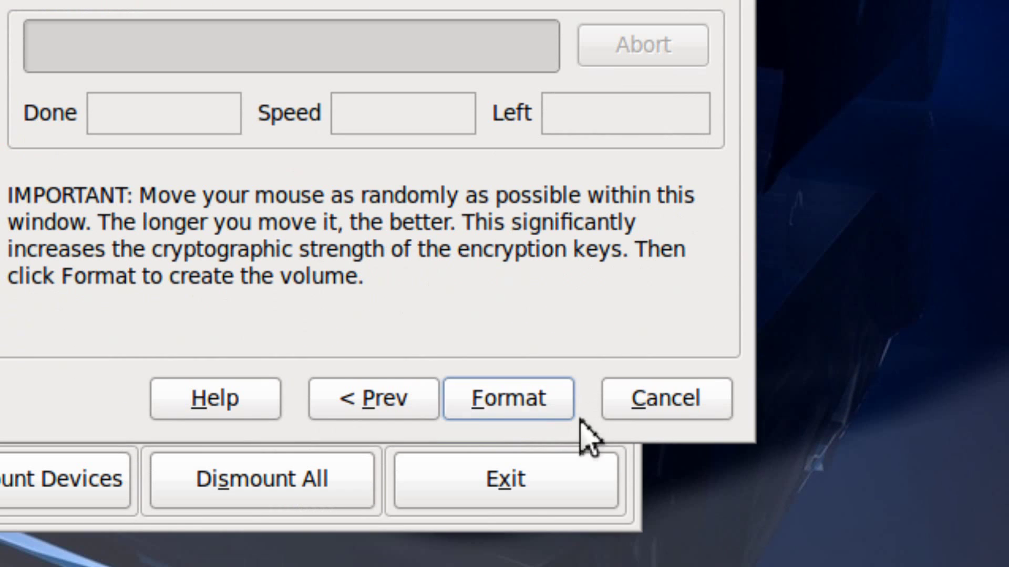
# - Format the container, acknowledge the volume-created message and exit the wizard
pyautogui.click(494, 413)
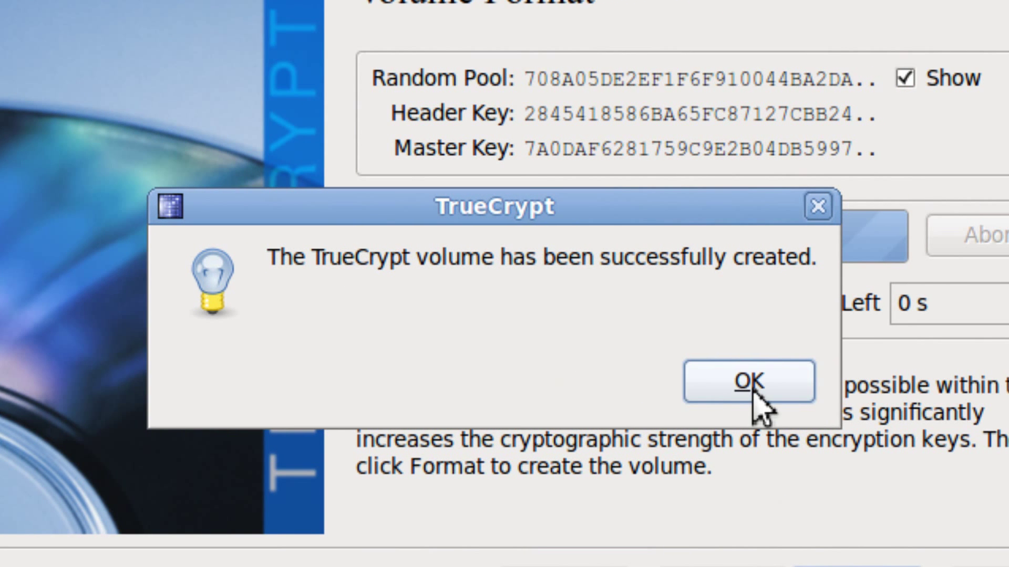
pyautogui.click(753, 392)
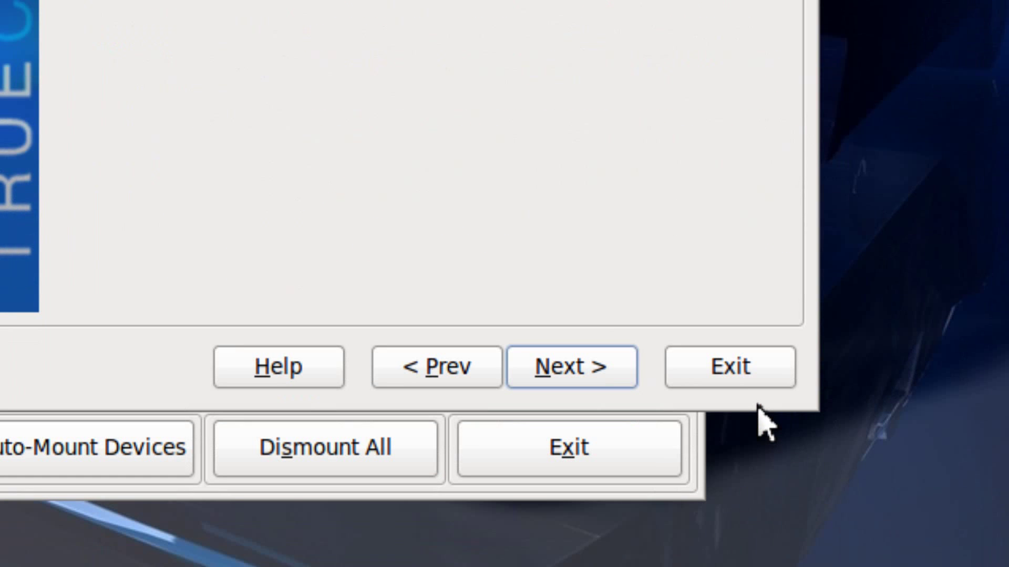
pyautogui.click(902, 378)
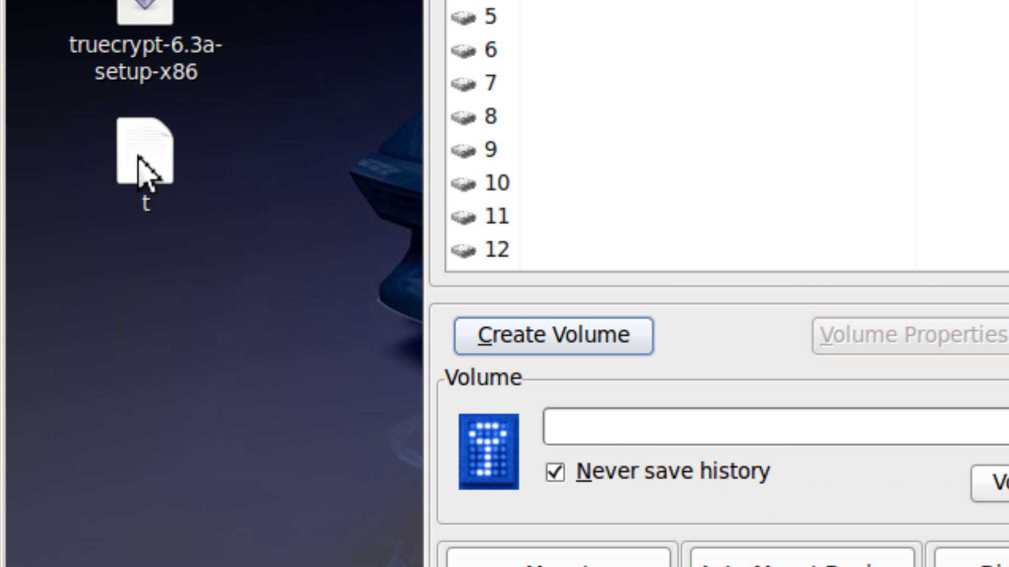
# - Load container 't' into drive slot 6 and mount it with the volume and administrator passwords
pyautogui.moveTo(141, 157); pyautogui.dragTo(743, 102)
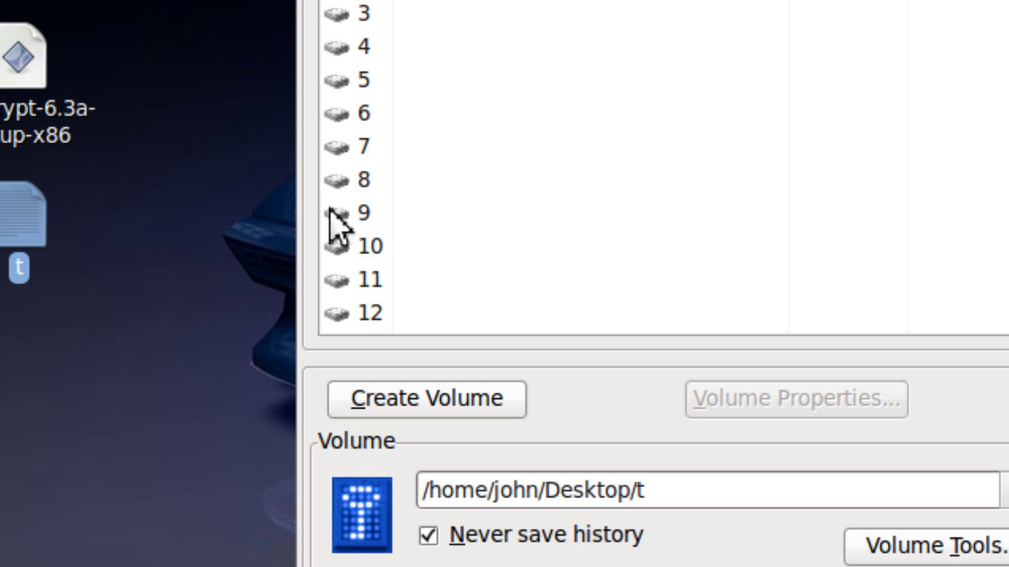
pyautogui.click(509, 110)
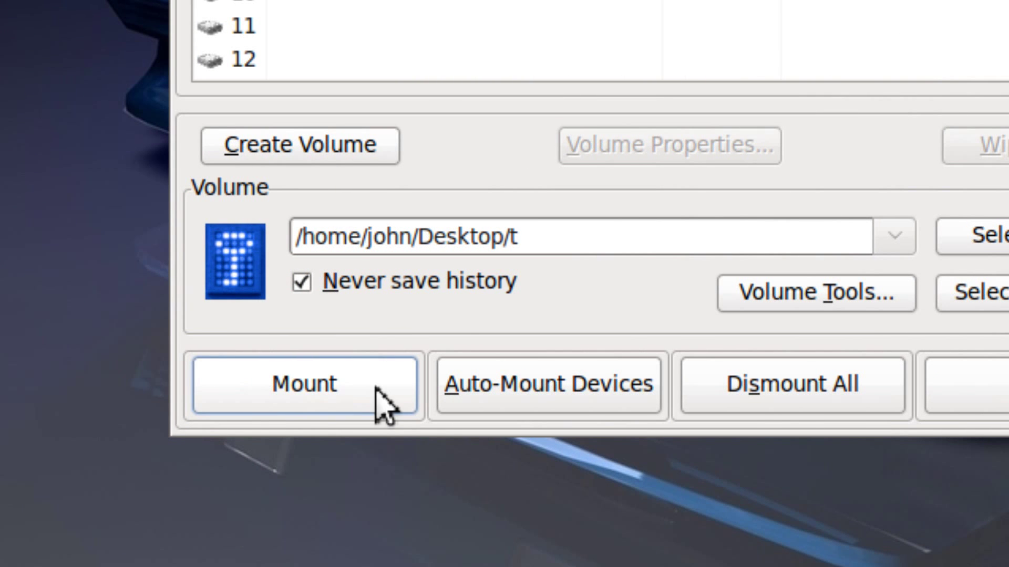
pyautogui.click(384, 405)
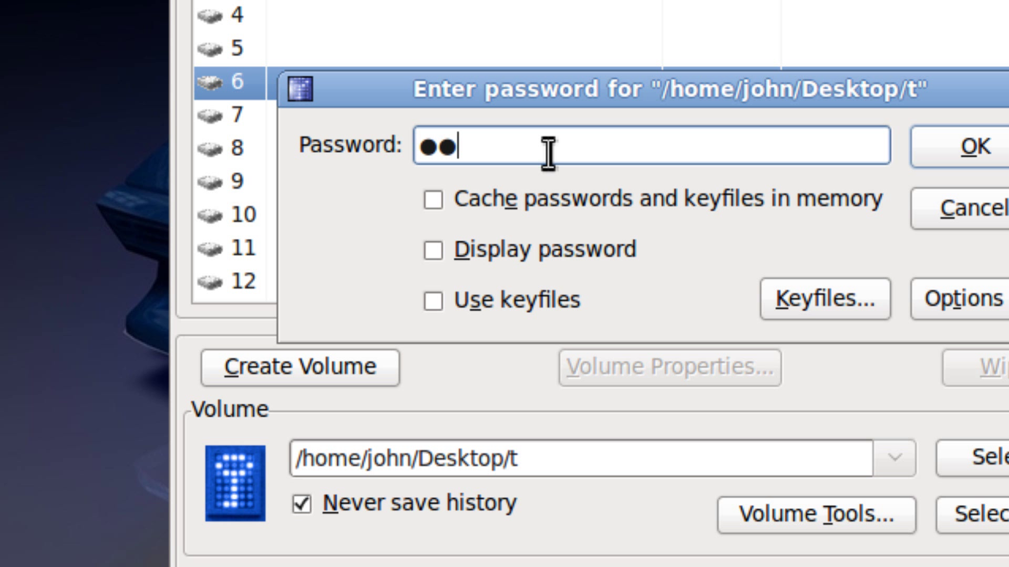
pyautogui.click(448, 253)
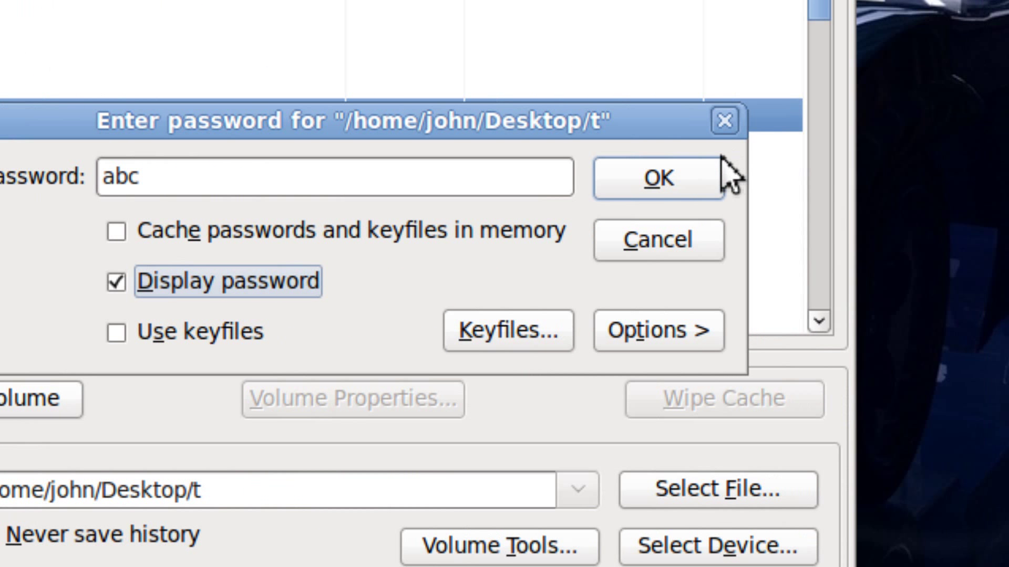
pyautogui.click(689, 185)
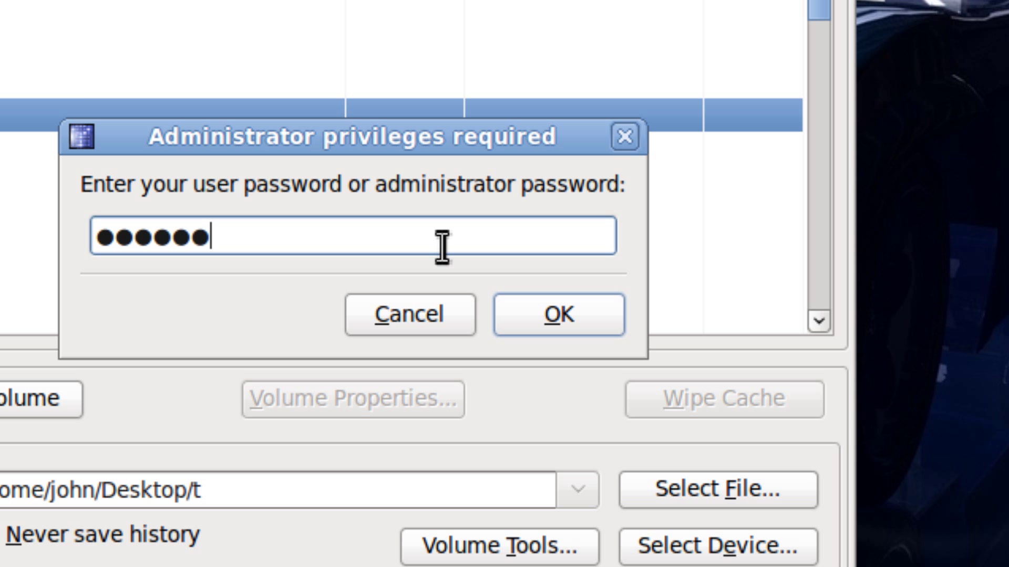
pyautogui.click(569, 330)
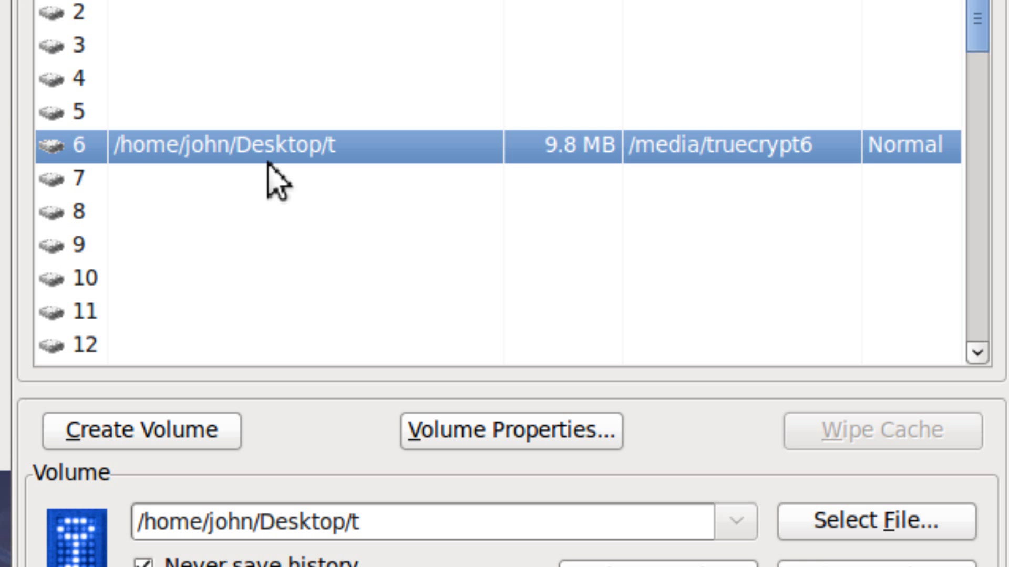
# - Open mounted slot 6 in the file browser and close the duplicate browser window
pyautogui.doubleClick(109, 127)
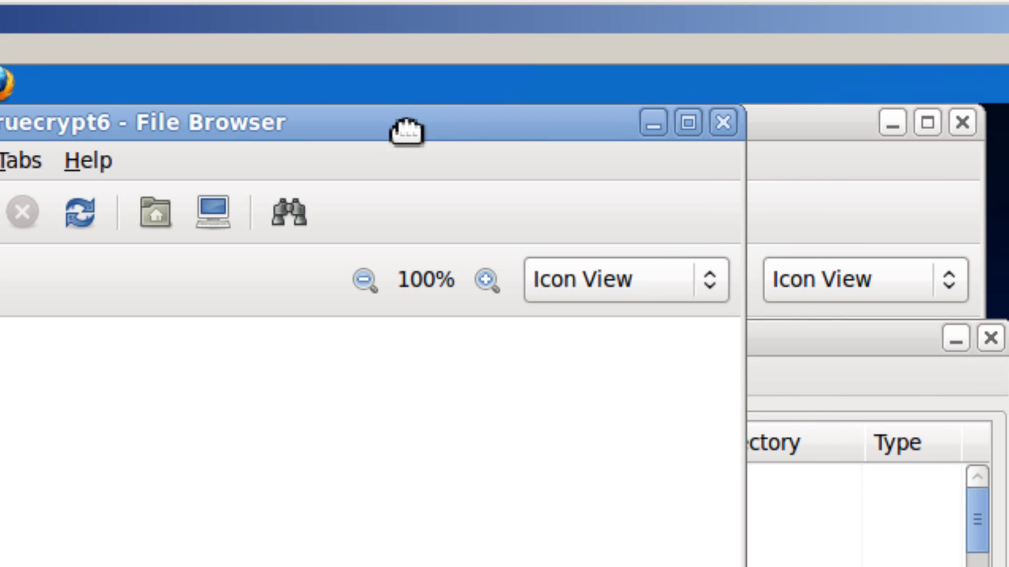
pyautogui.moveTo(406, 131); pyautogui.dragTo(638, 221)
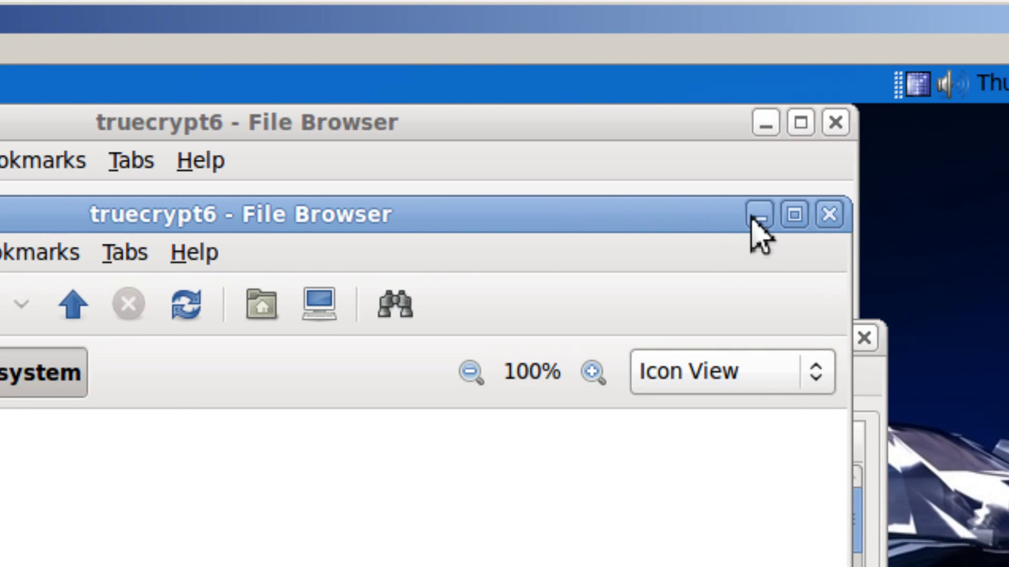
pyautogui.click(703, 215)
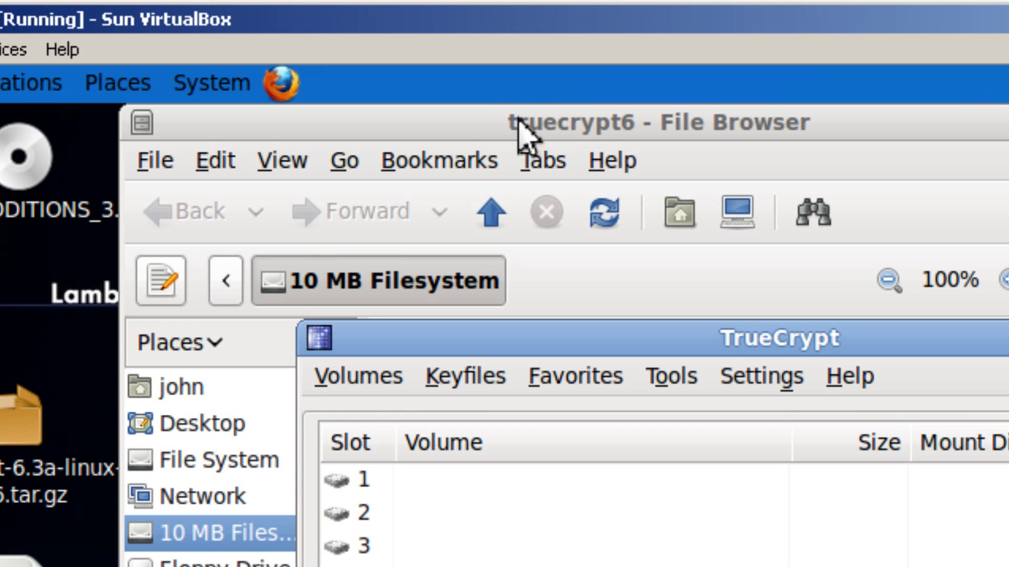
# - Copy the TrueCrypt tar.gz archive from the desktop into the mounted volume, then close the browser
pyautogui.click(520, 98)
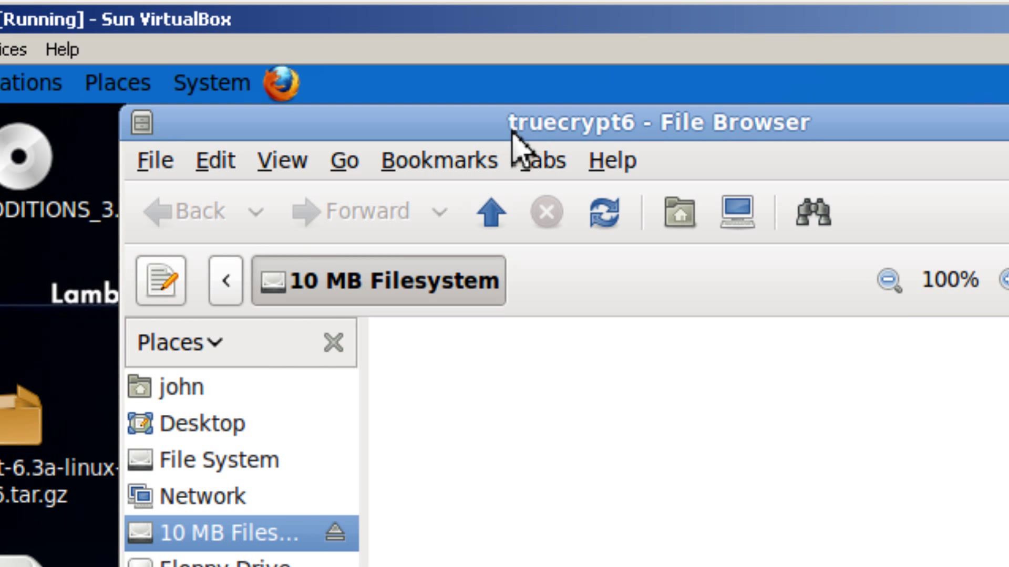
pyautogui.moveTo(131, 197); pyautogui.dragTo(820, 225)
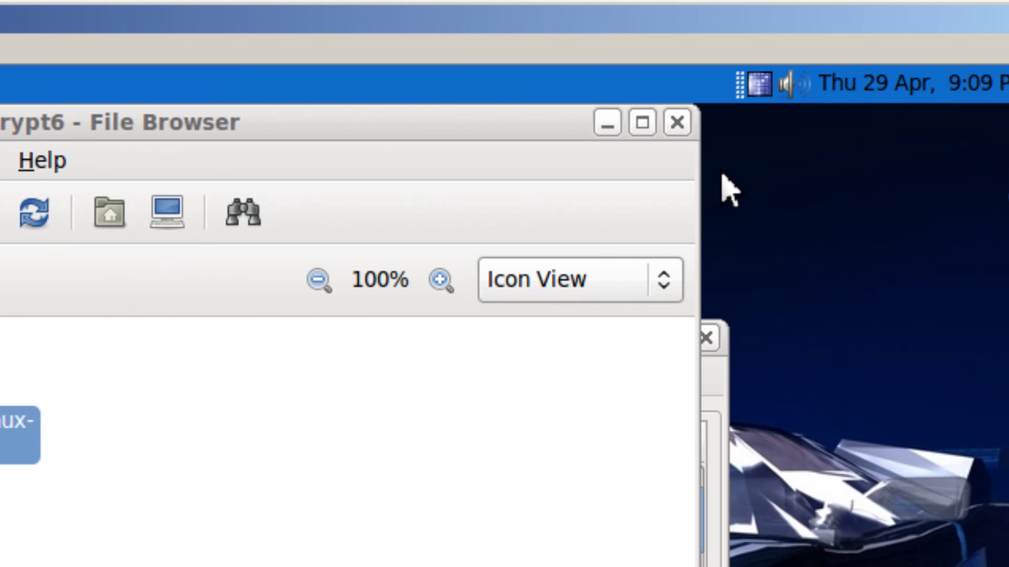
pyautogui.click(677, 123)
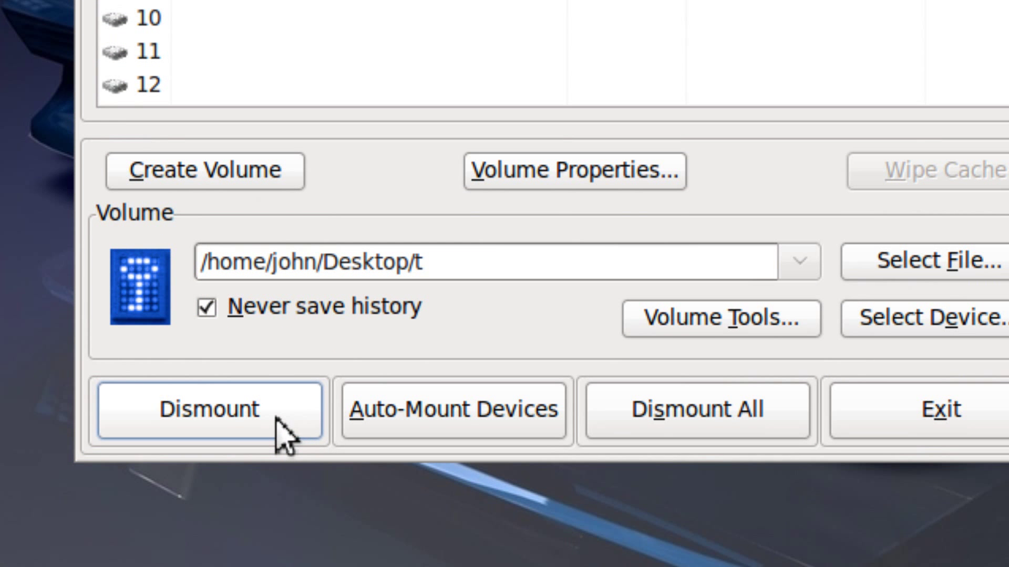
# - Dismount container t from slot 6 and close the TrueCrypt window
pyautogui.click(275, 415)
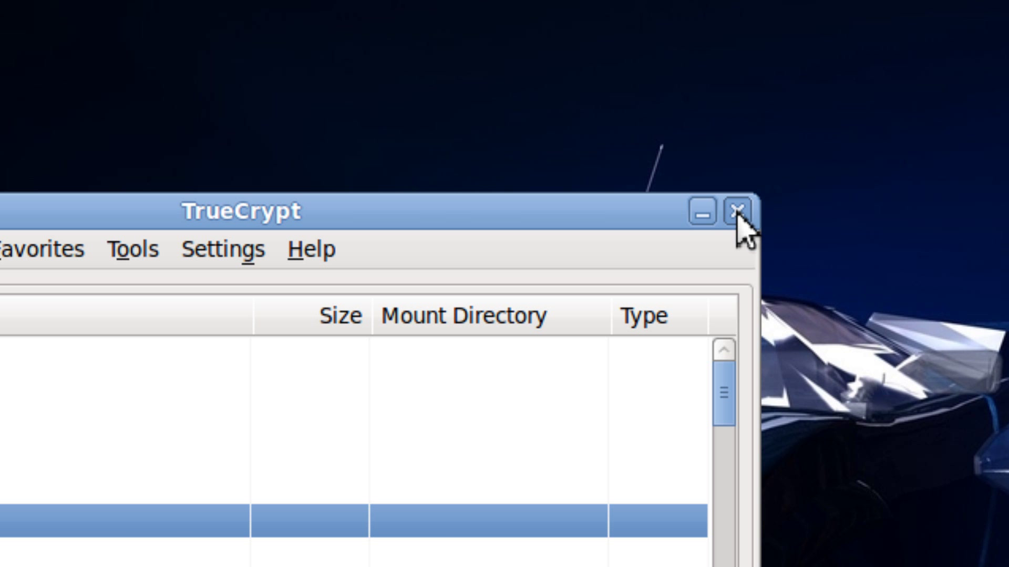
pyautogui.click(738, 212)
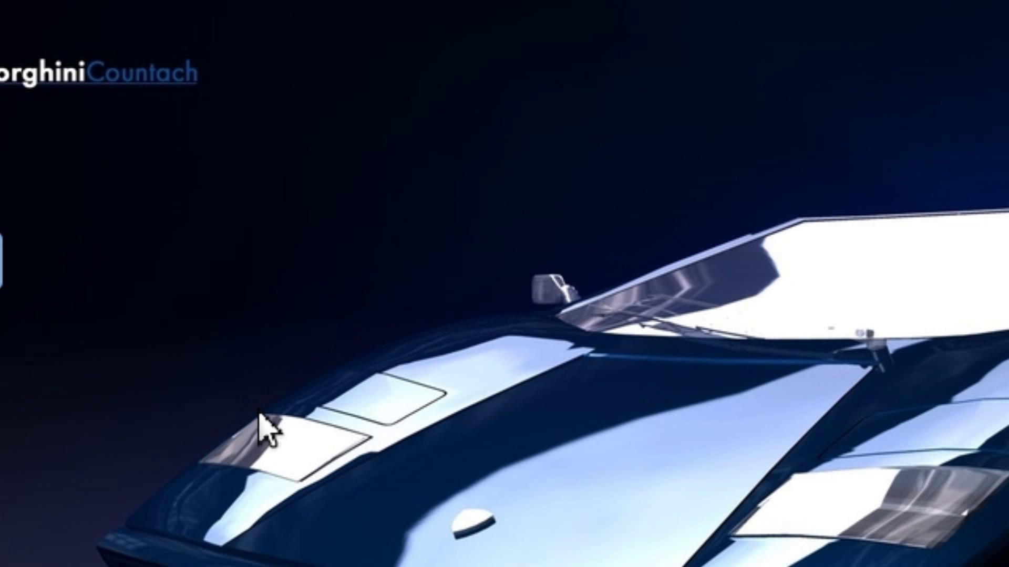